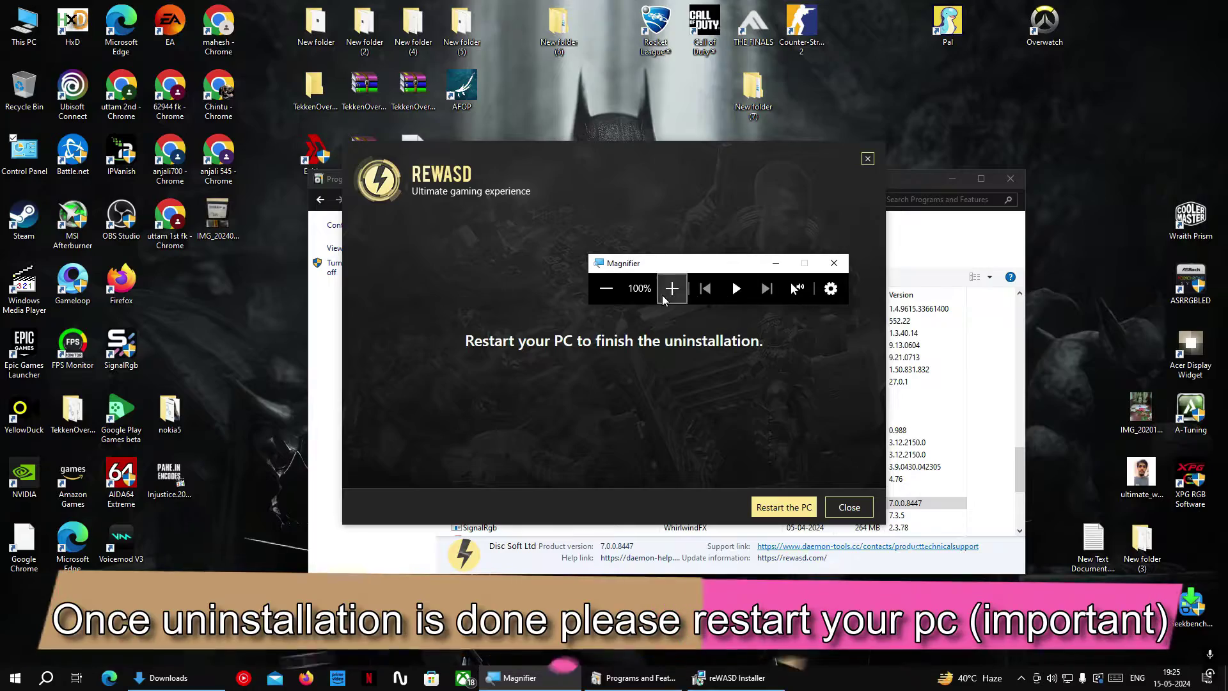
Restart the PC to finish uninstalling reWASD.
click(671, 289)
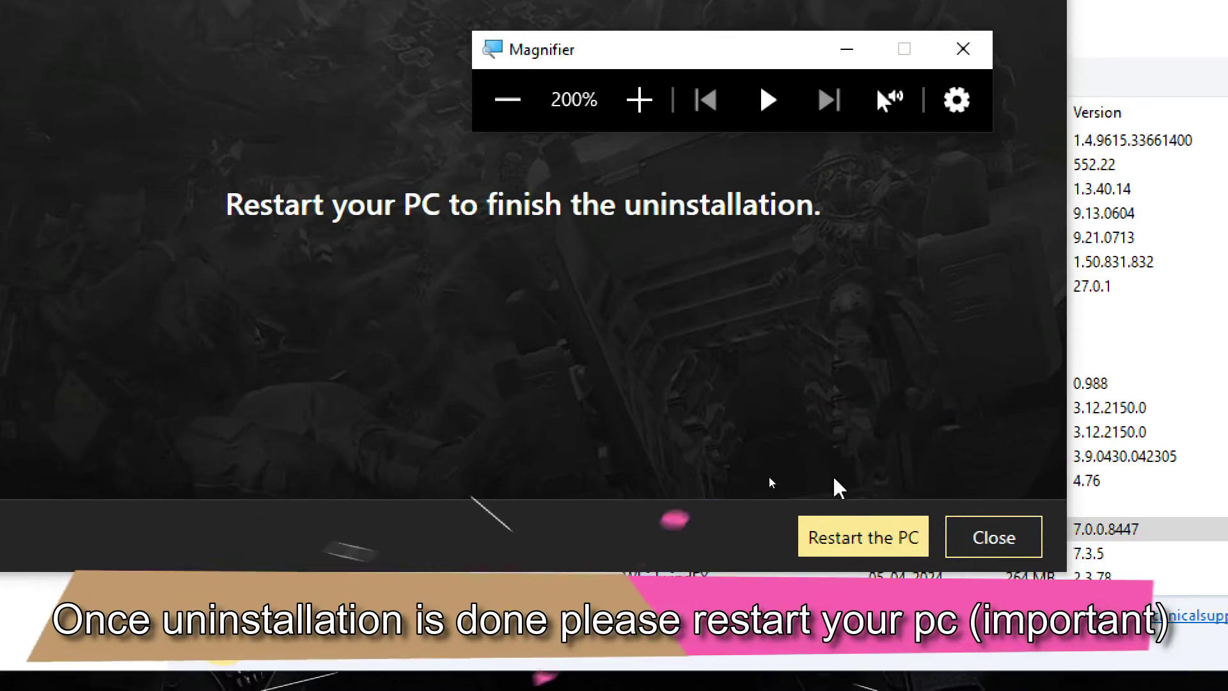
click(866, 534)
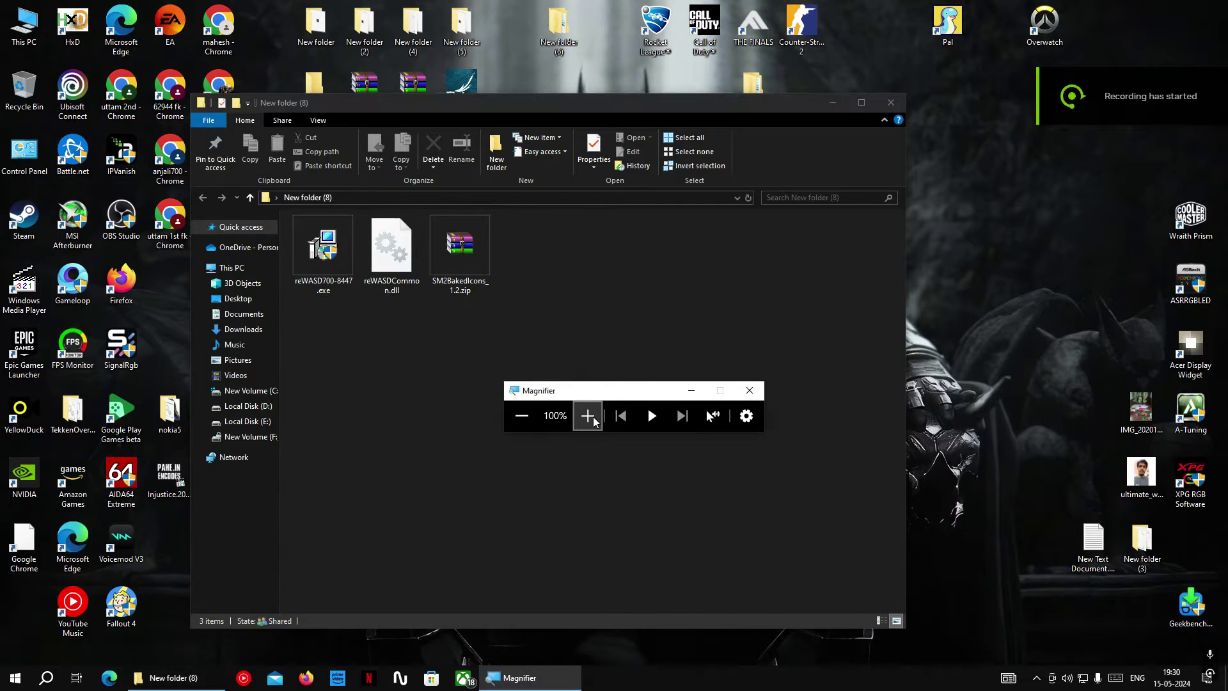
Open the Releases page of the reWASD GitHub repository and download reWASD700-8447.exe from the X86 & X64 release.
click(587, 416)
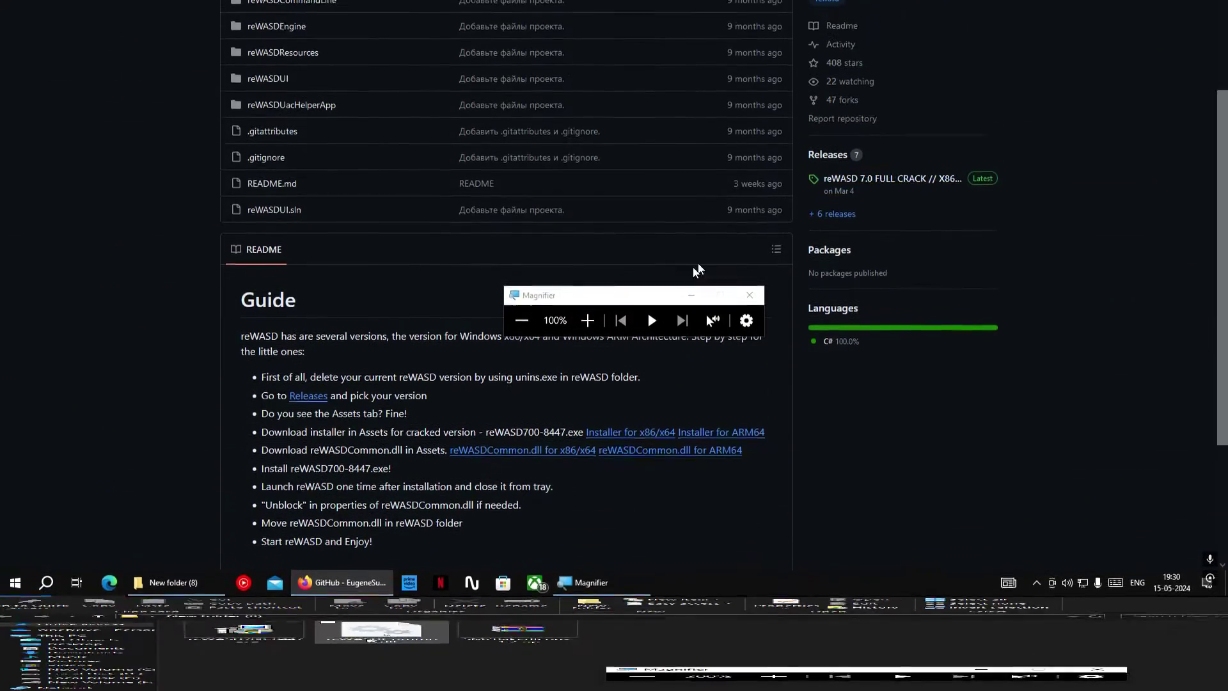
scroll(677, 346, up, 3)
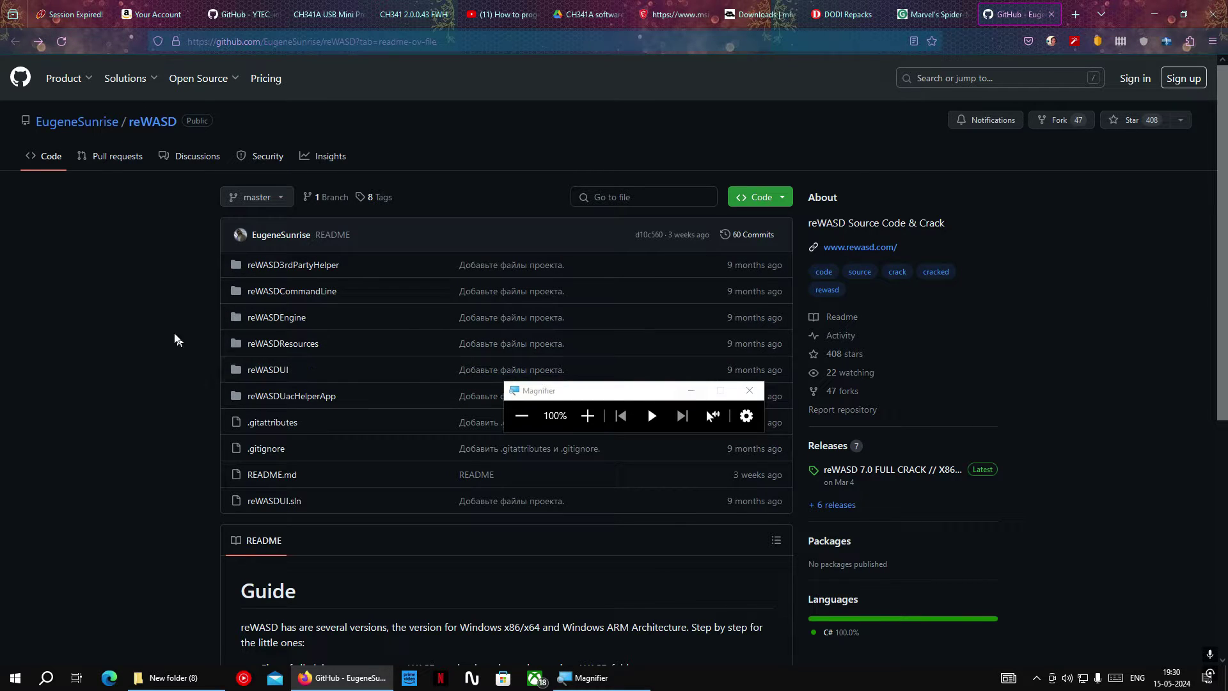
drag(607, 393, 956, 376)
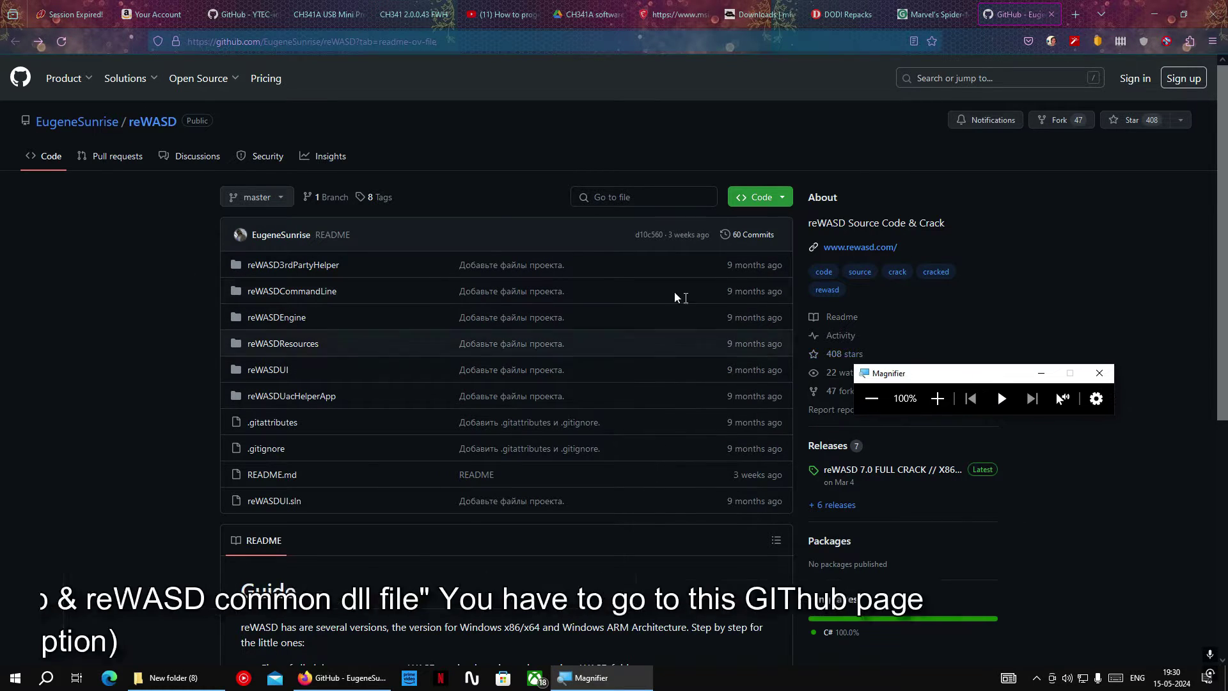
click(213, 40)
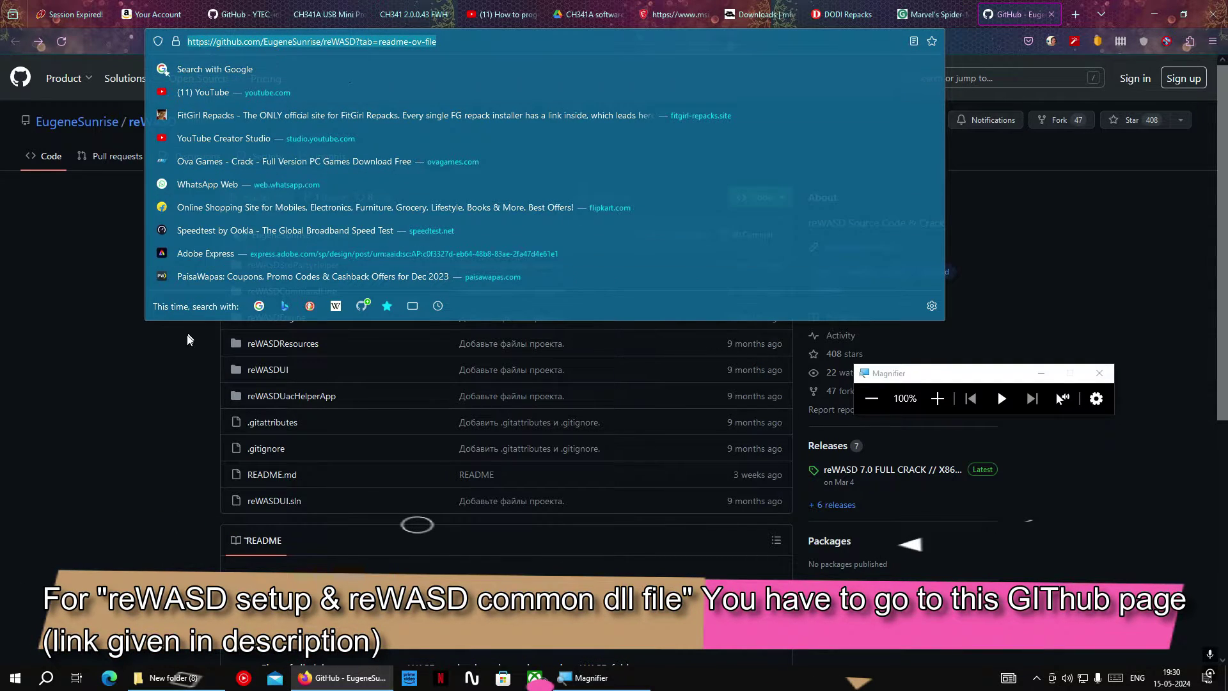
click(313, 410)
scroll(387, 397, down, 5)
scroll(422, 160, up, 5)
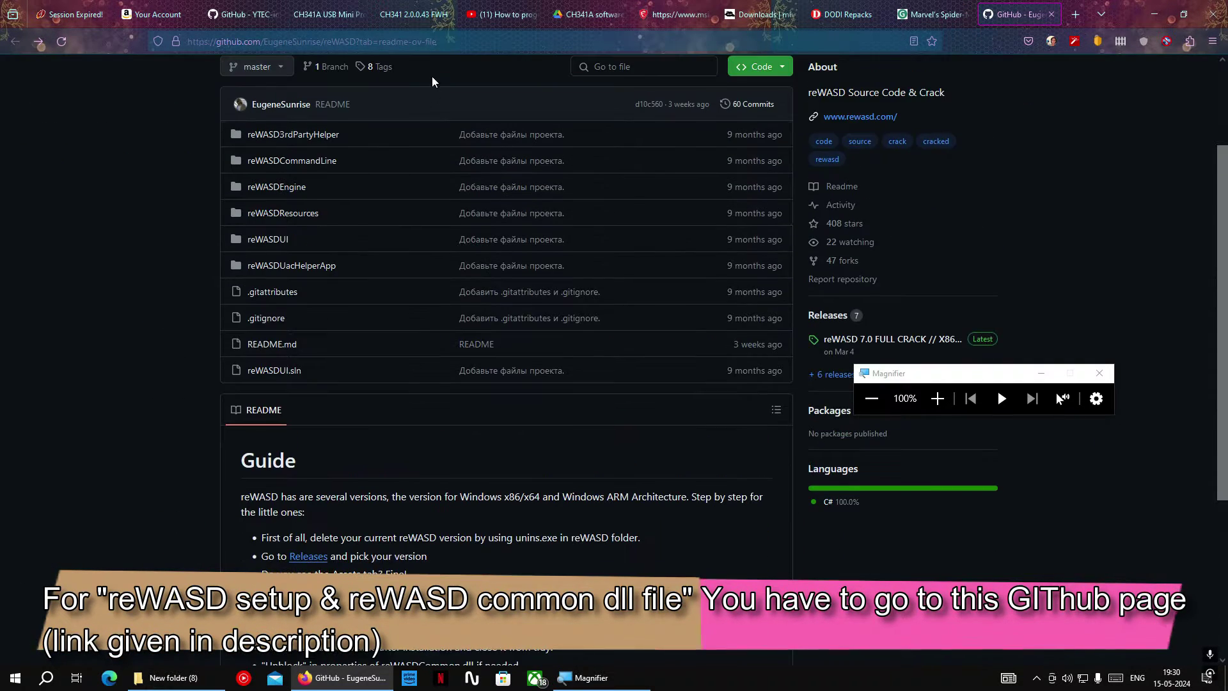
scroll(409, 230, down, 5)
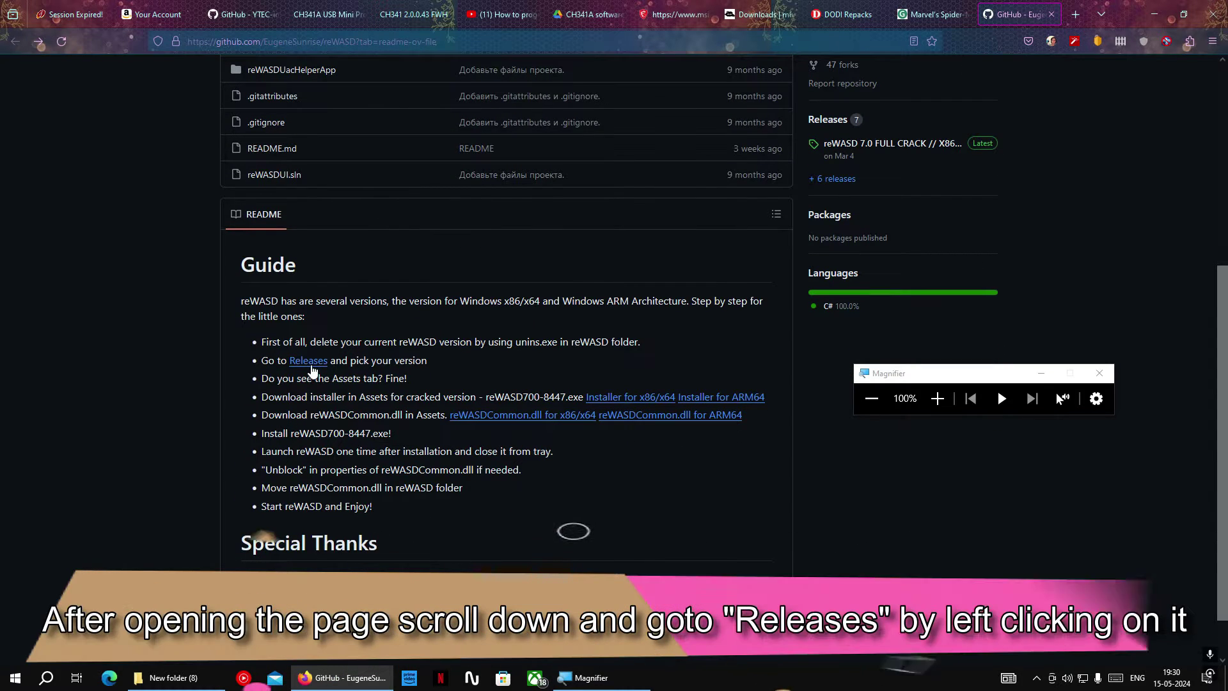
click(308, 361)
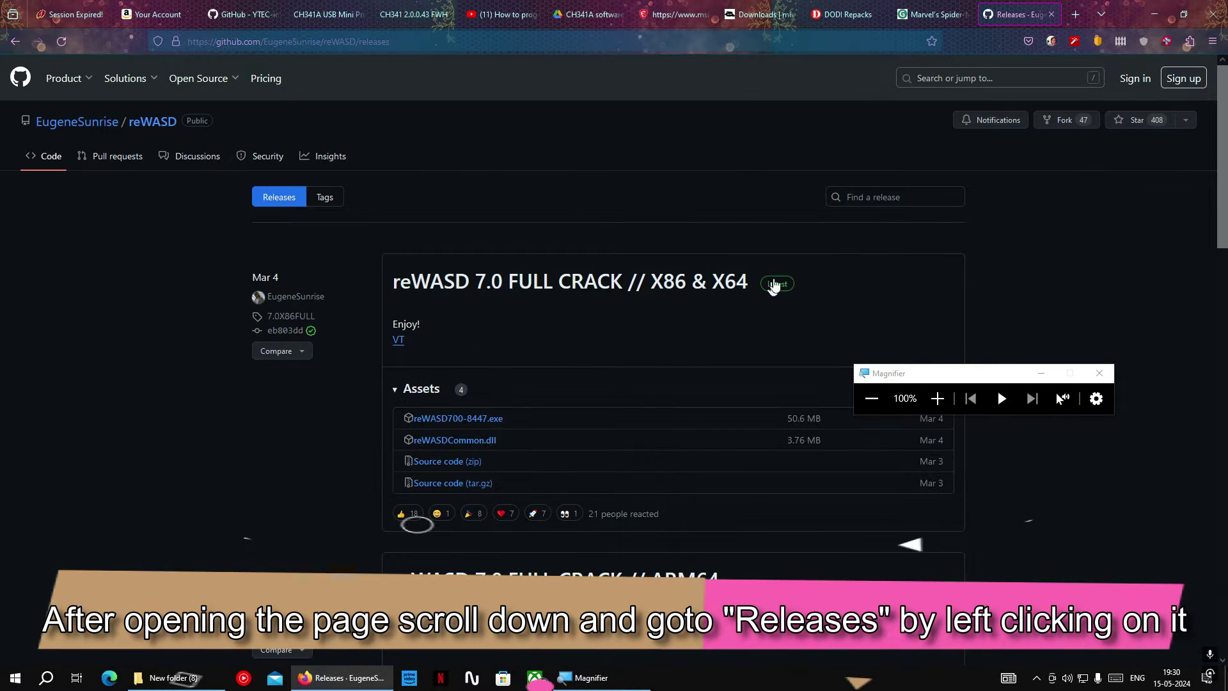
scroll(607, 307, down, 3)
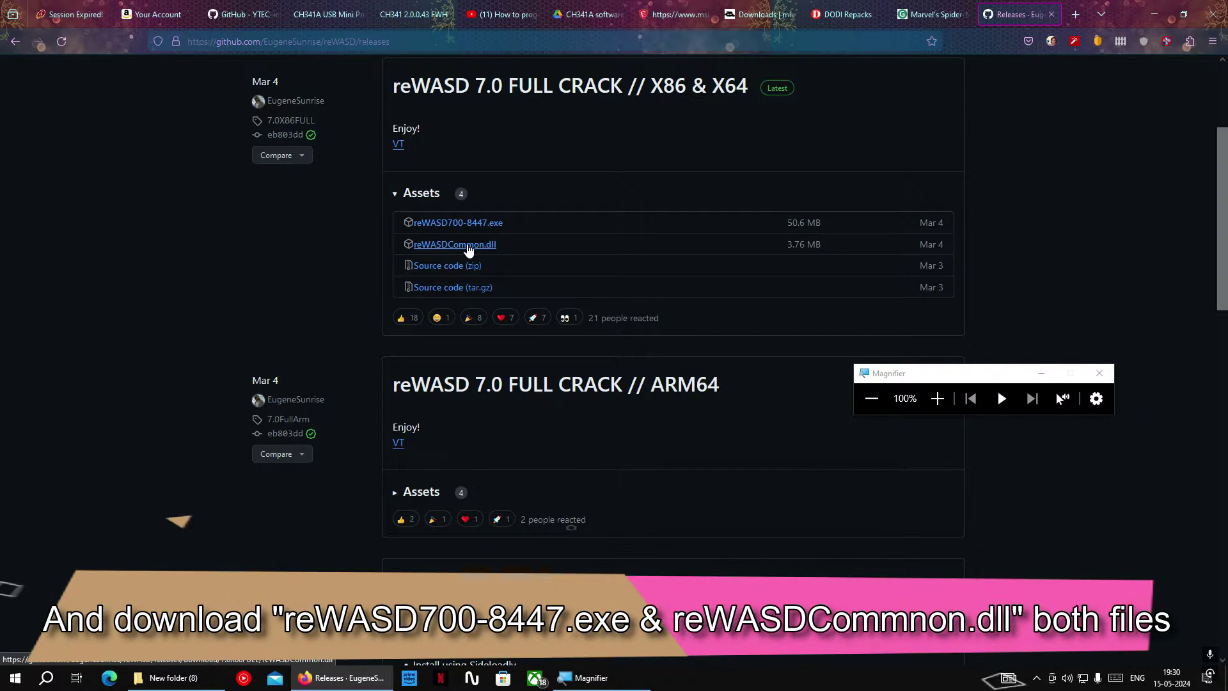
click(473, 225)
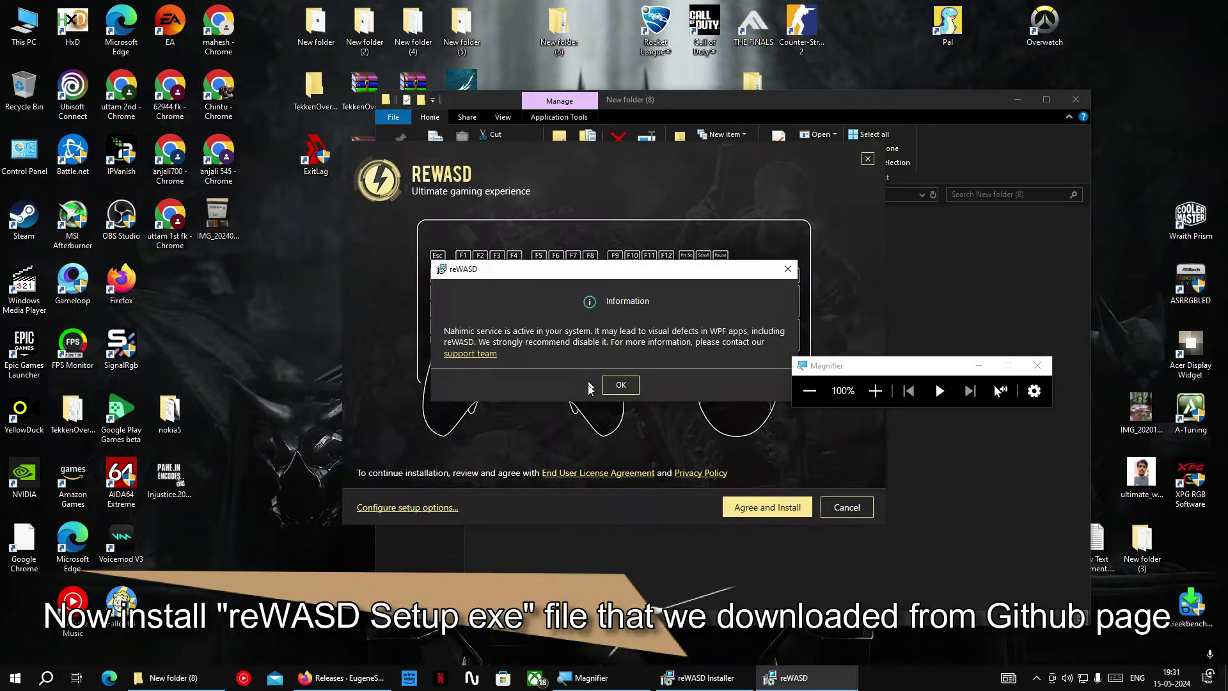
Dismiss the Nahimic service notice and install reWASD, accepting its license agreement.
click(571, 363)
click(758, 510)
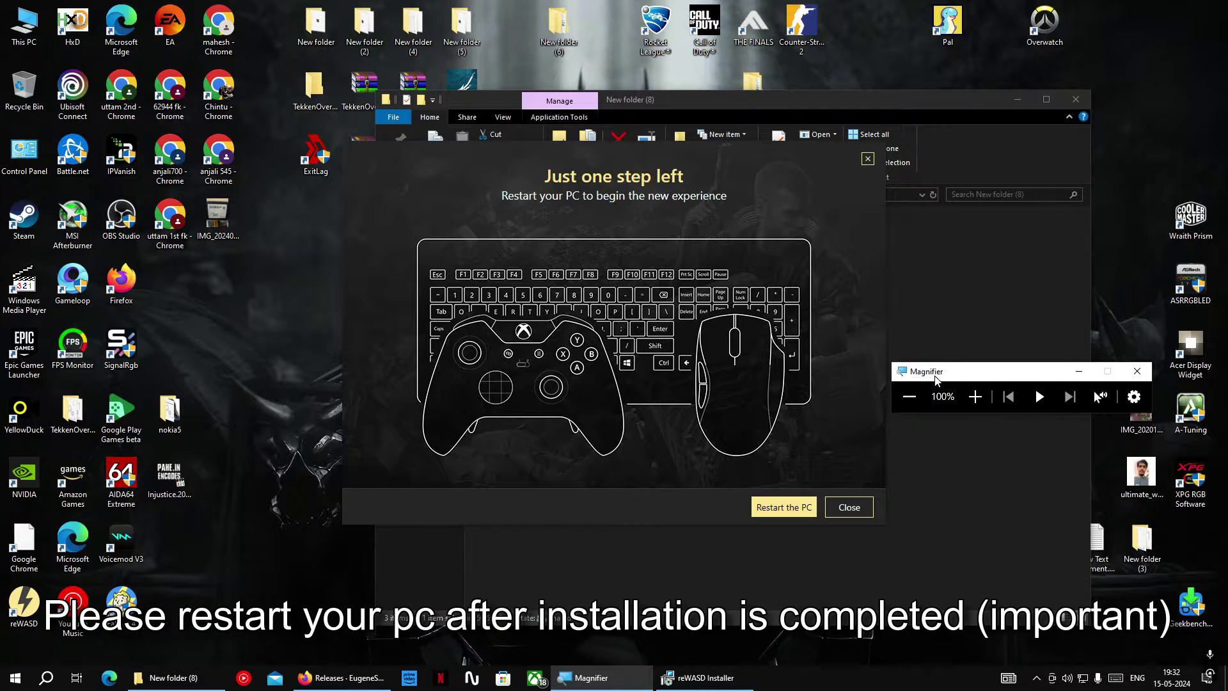
drag(934, 379, 875, 364)
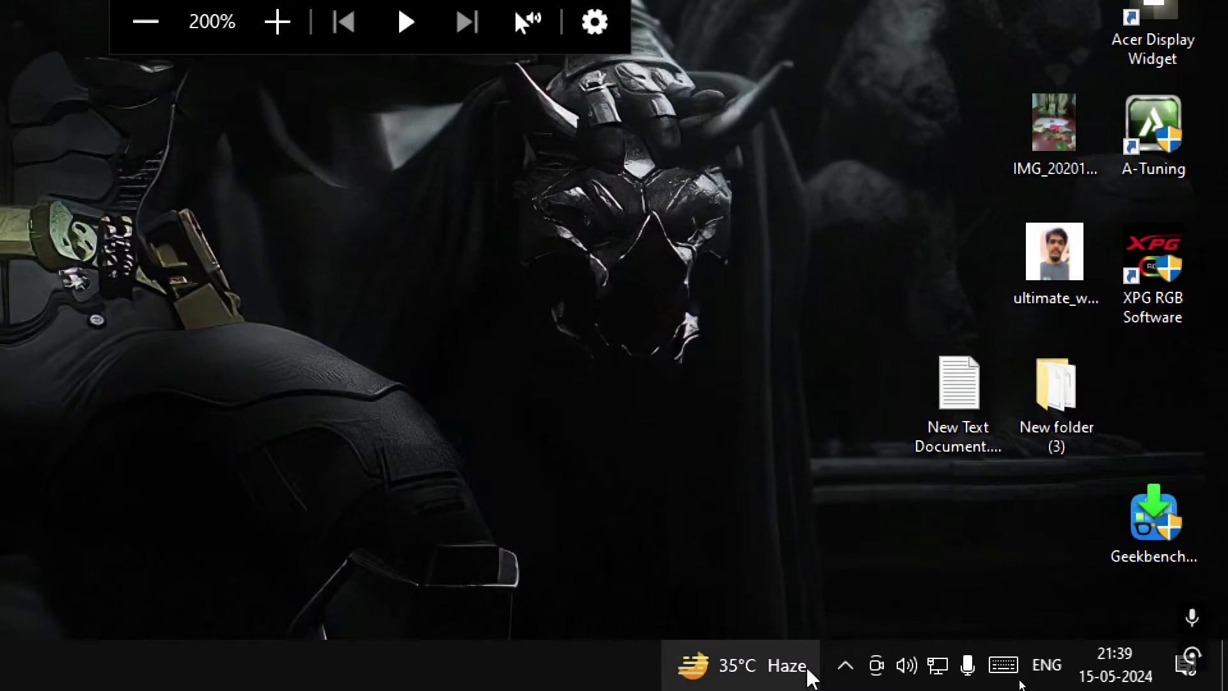
Exit the reWASD agent running in the background and confirm the exit.
click(845, 670)
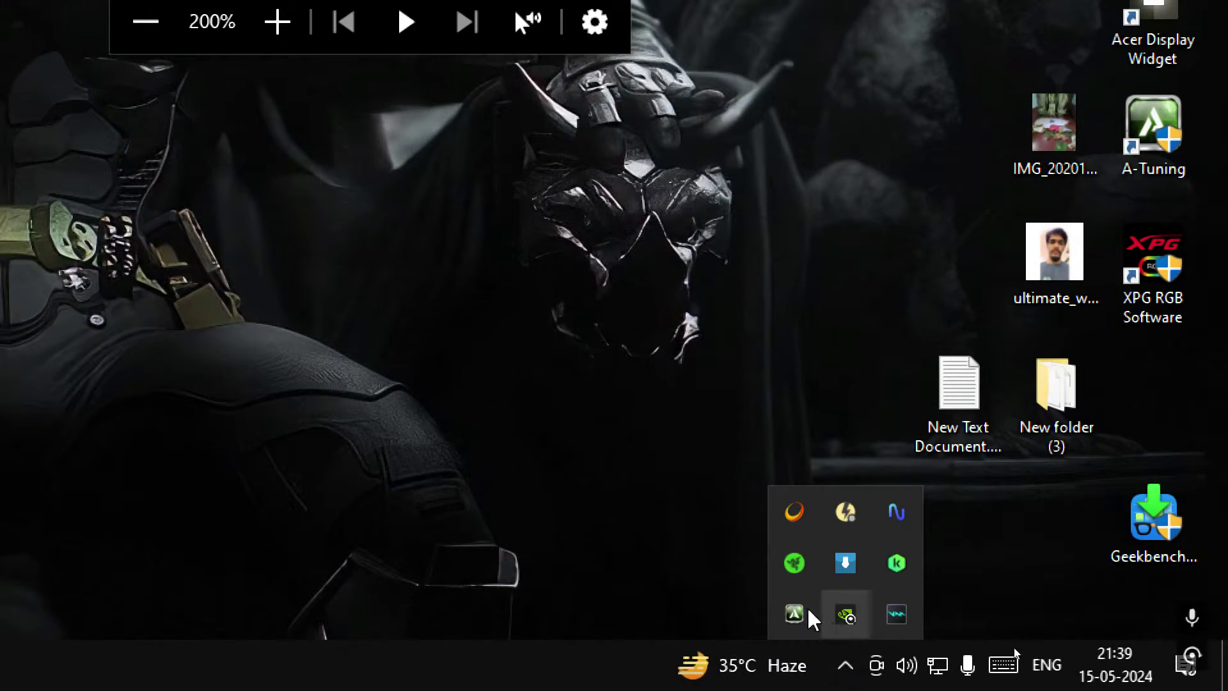
right_click(846, 512)
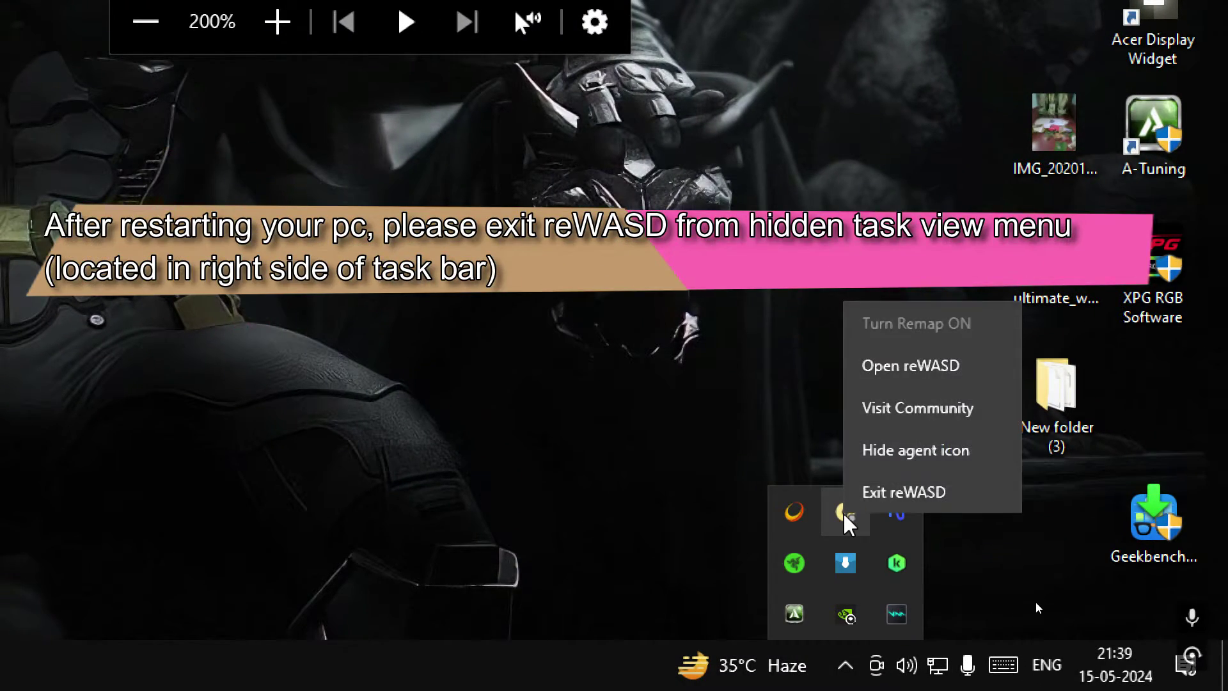
click(877, 496)
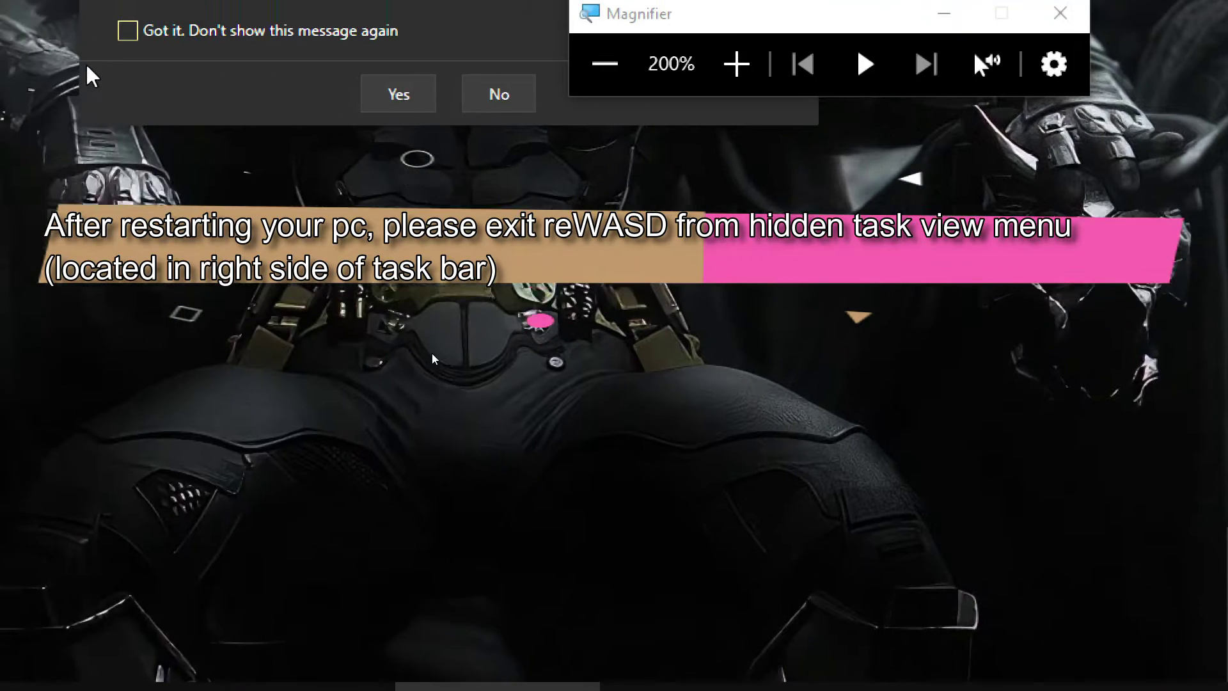
click(398, 198)
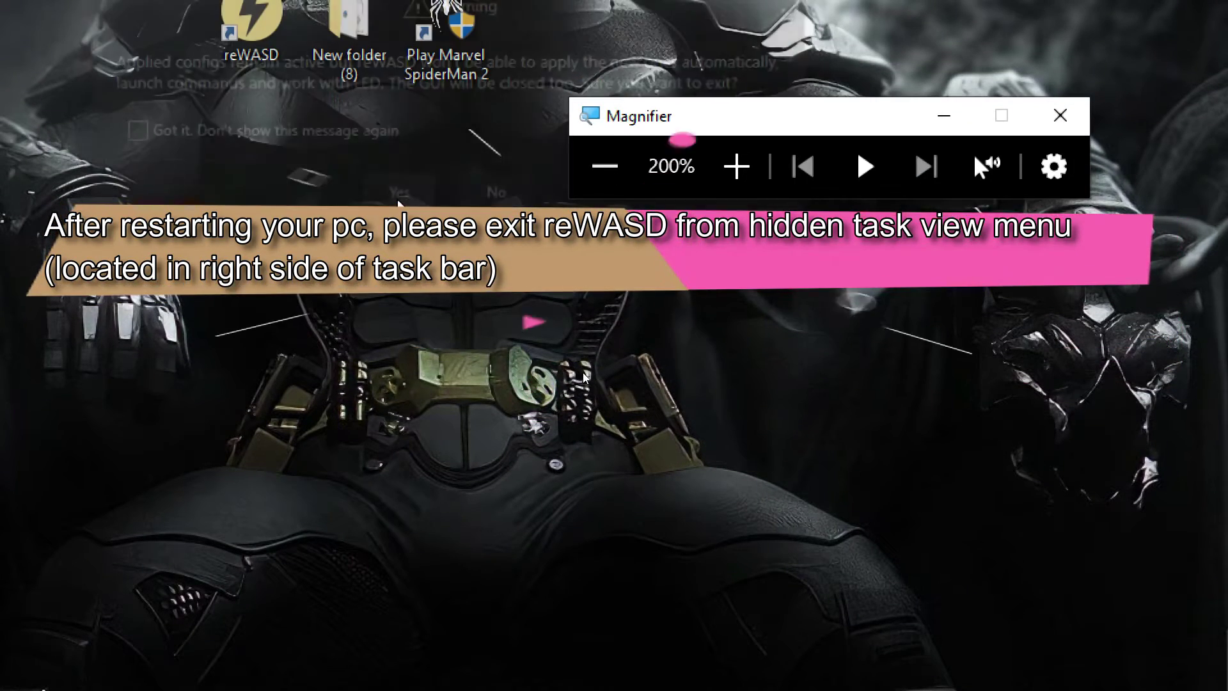
click(604, 166)
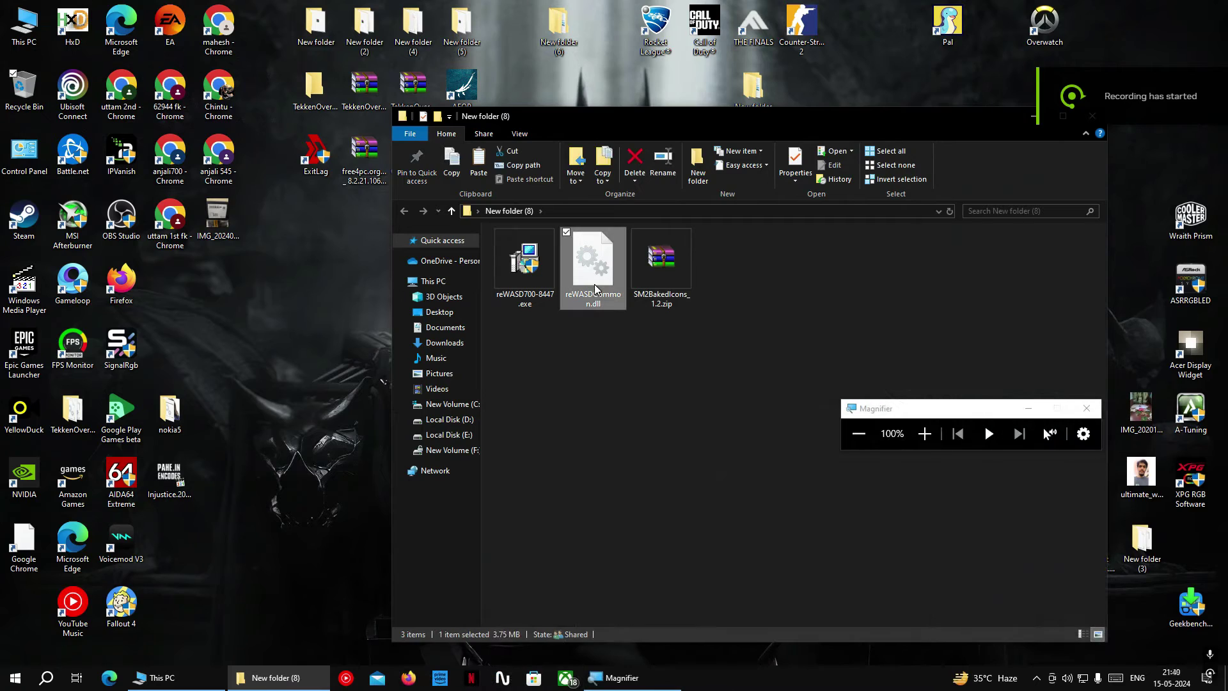
Unblock reWASDCommon.dll in its file properties and apply the change.
right_click(594, 284)
click(649, 572)
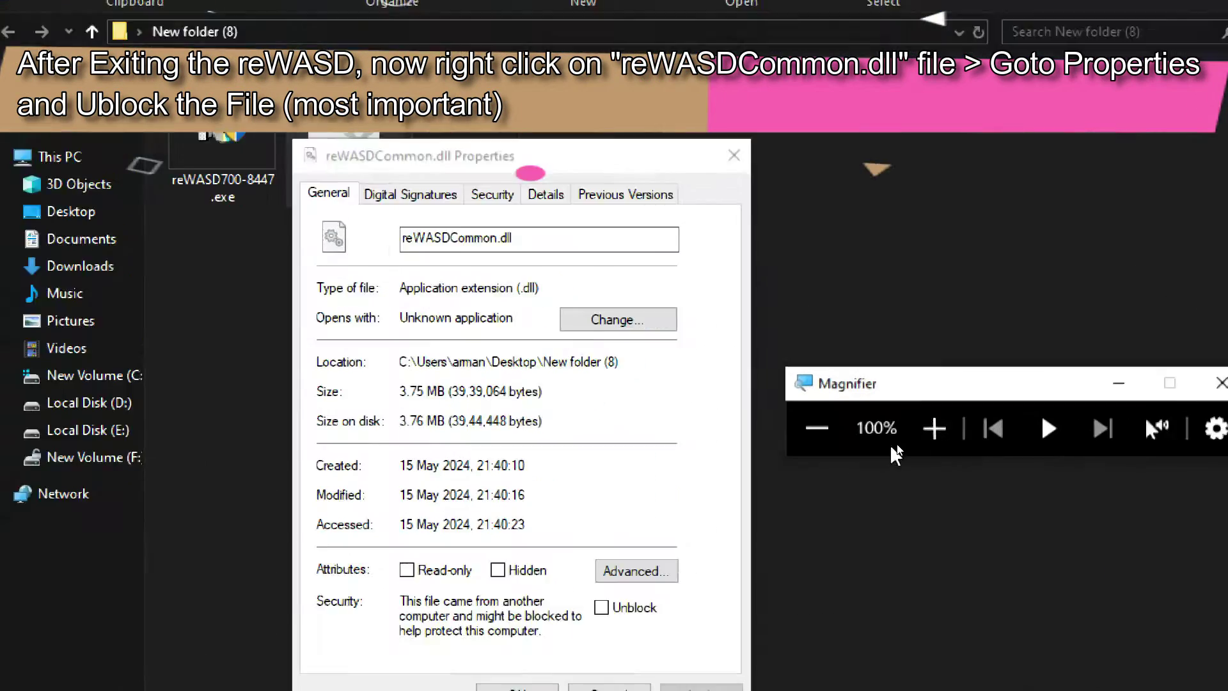
click(924, 433)
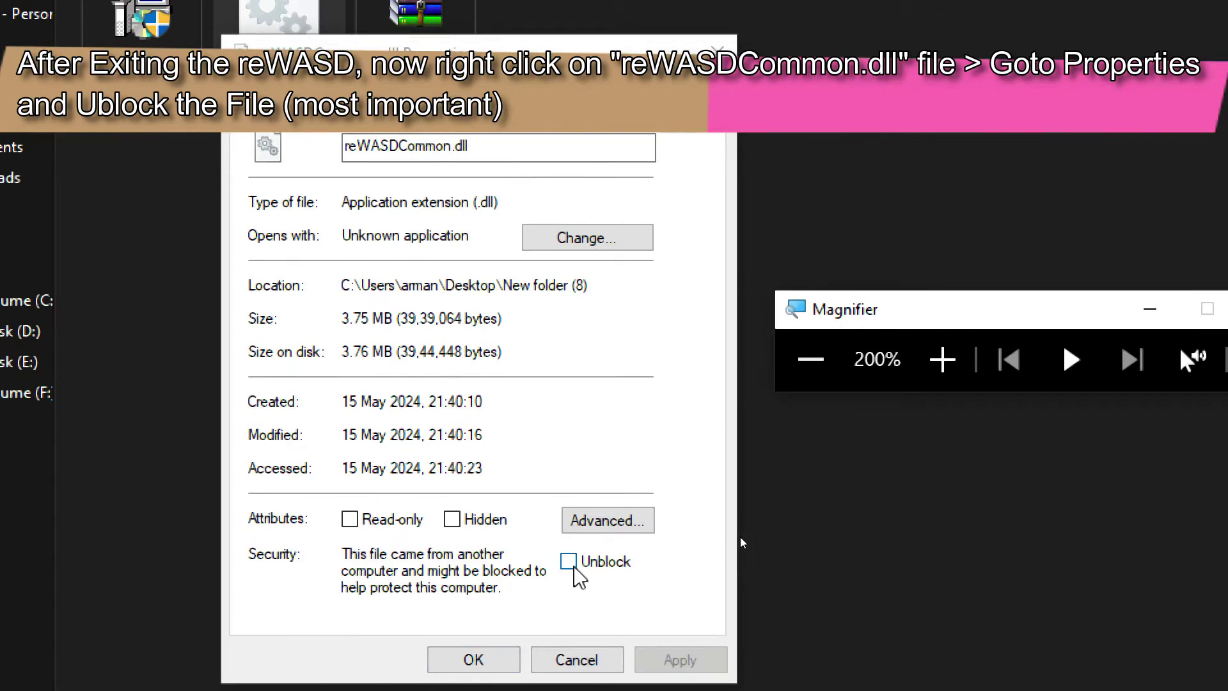
click(568, 562)
click(680, 659)
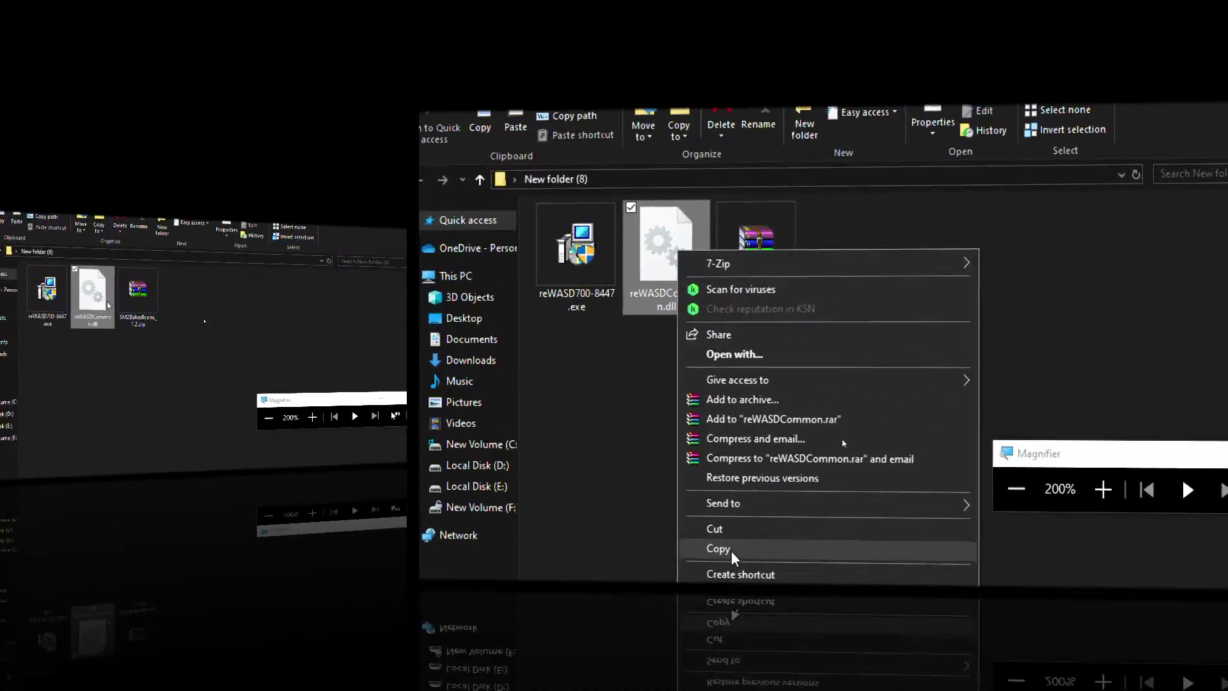
Copy the reWASDCommon.dll file from New folder (8).
click(477, 638)
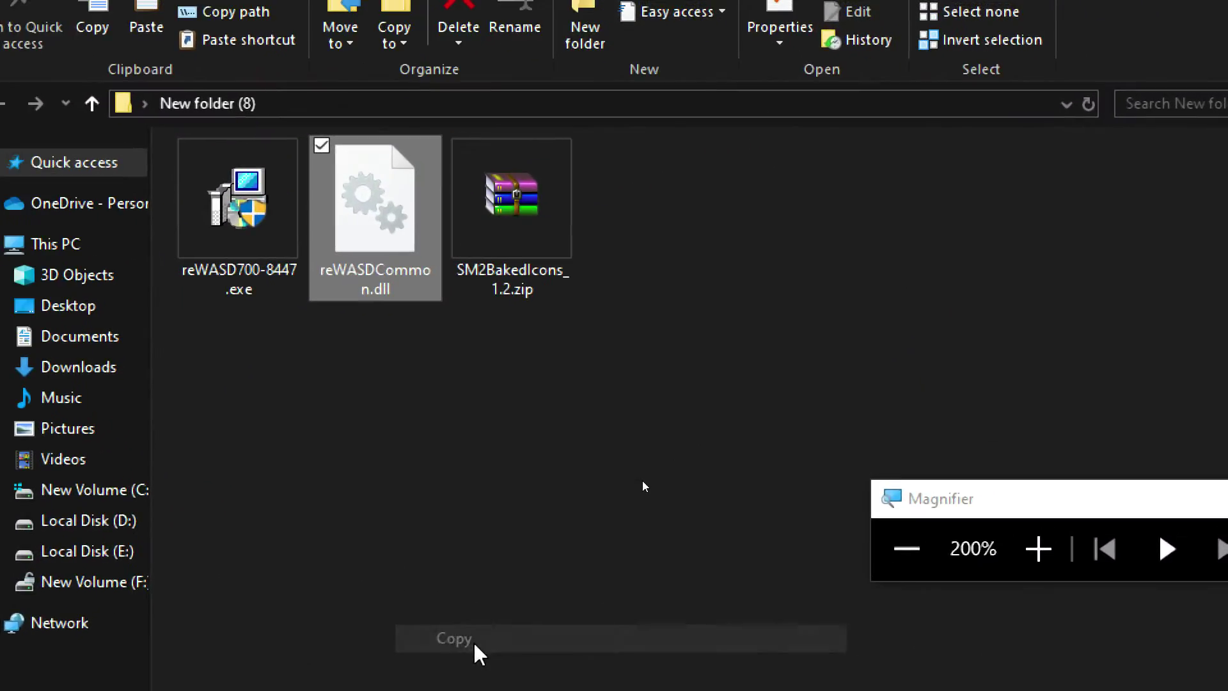
right_click(370, 157)
click(451, 630)
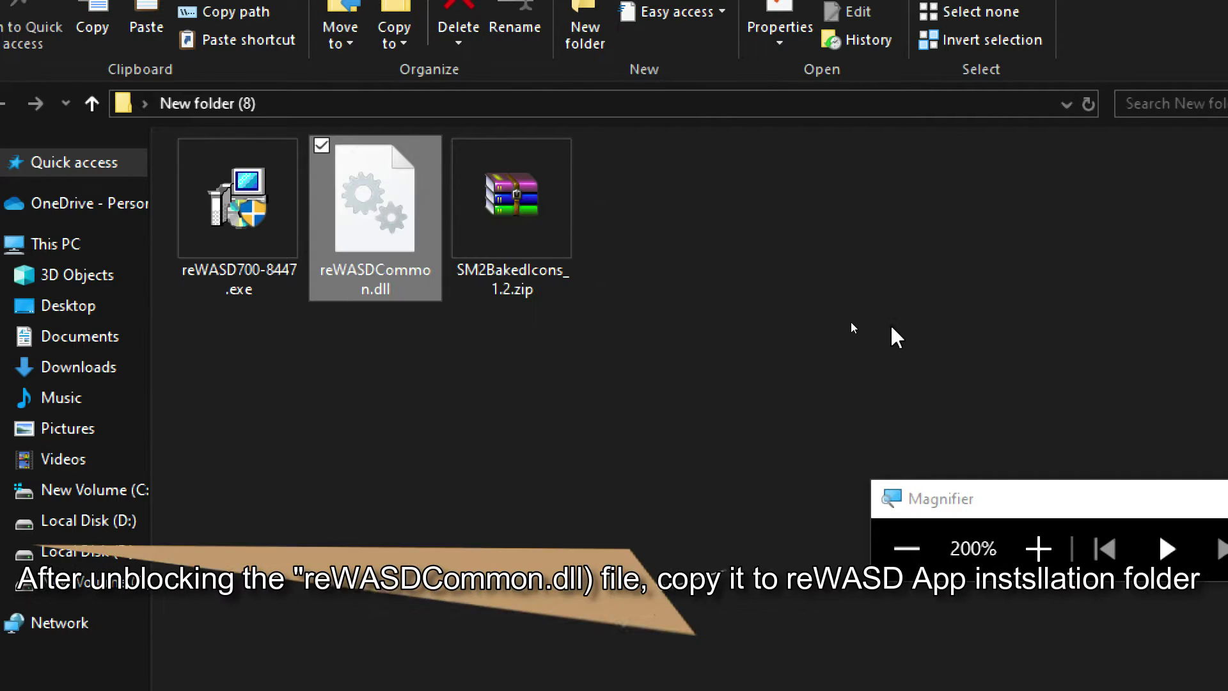
key(super+minus)
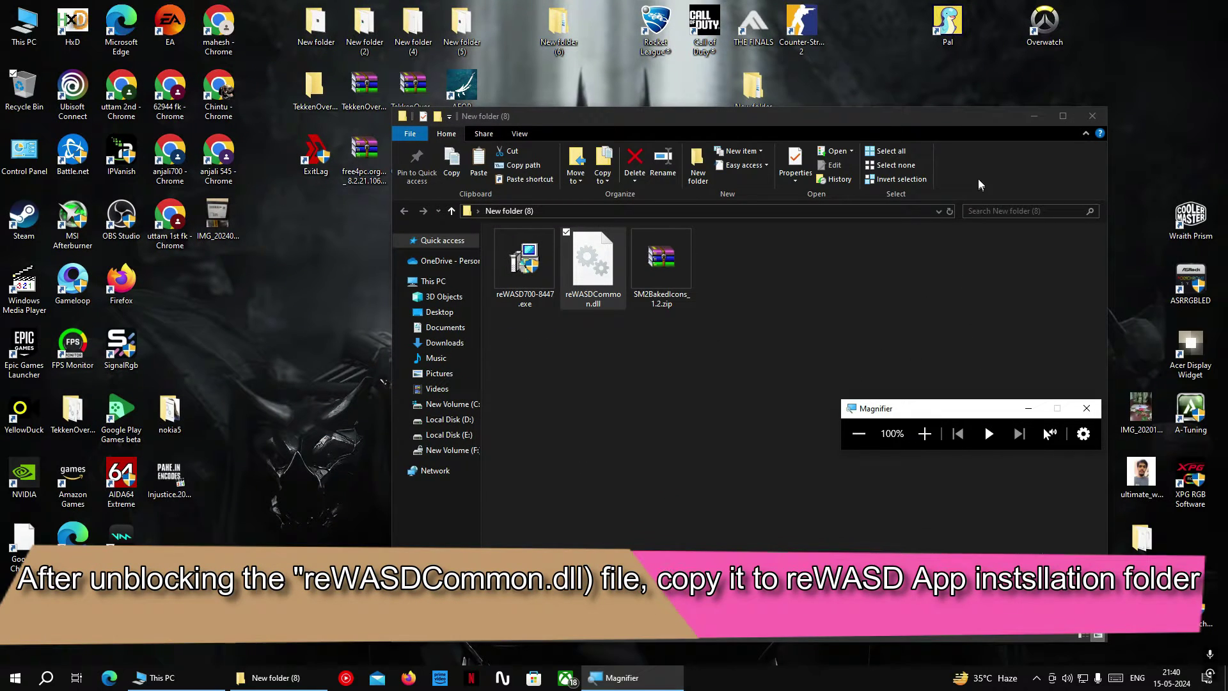
Open the reWASD installation folder from the file location of its desktop shortcut.
click(1033, 117)
right_click(529, 287)
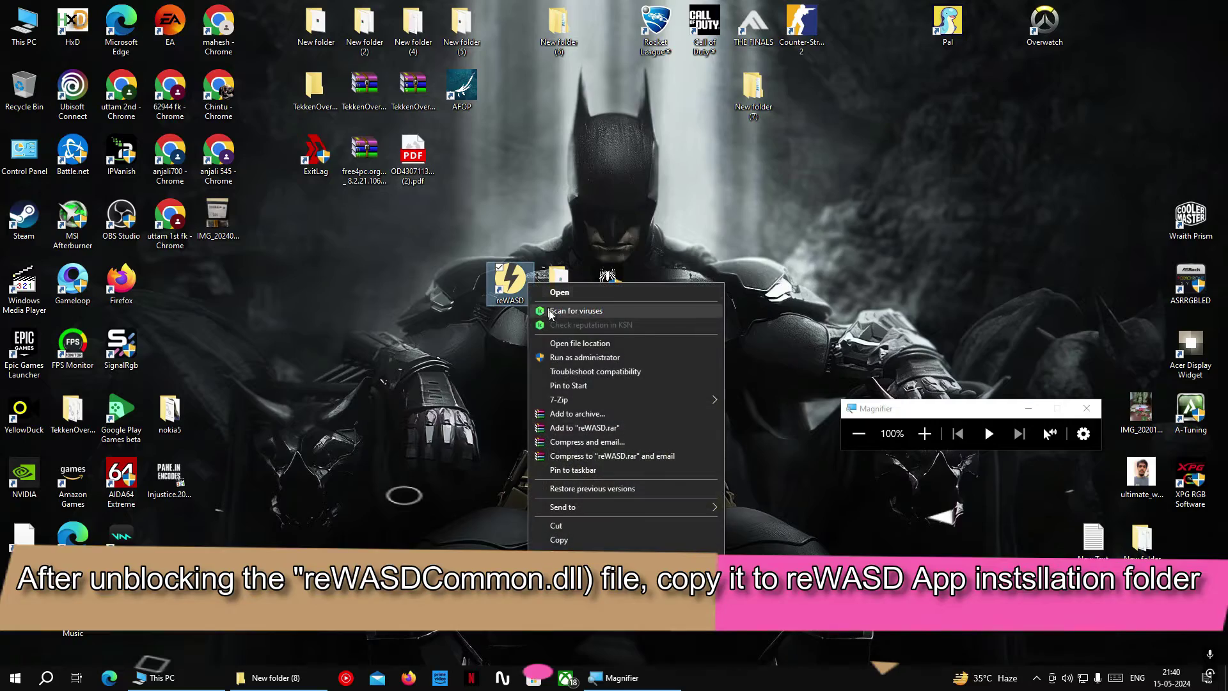
click(563, 343)
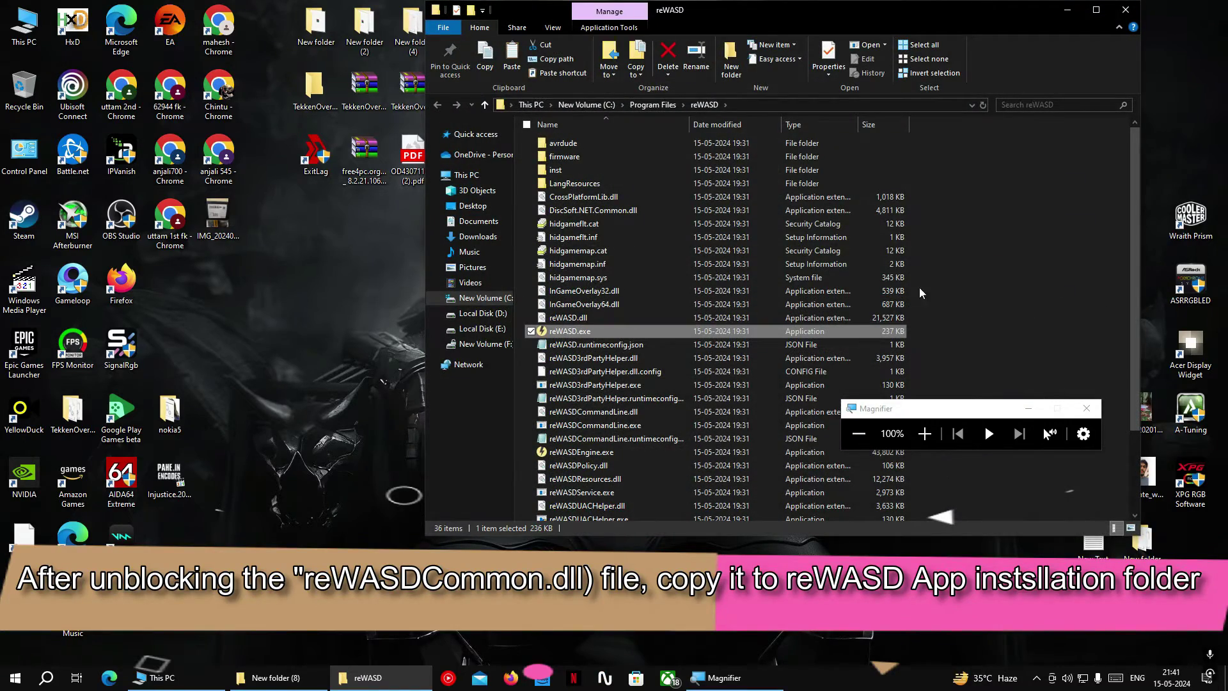
click(938, 345)
click(930, 433)
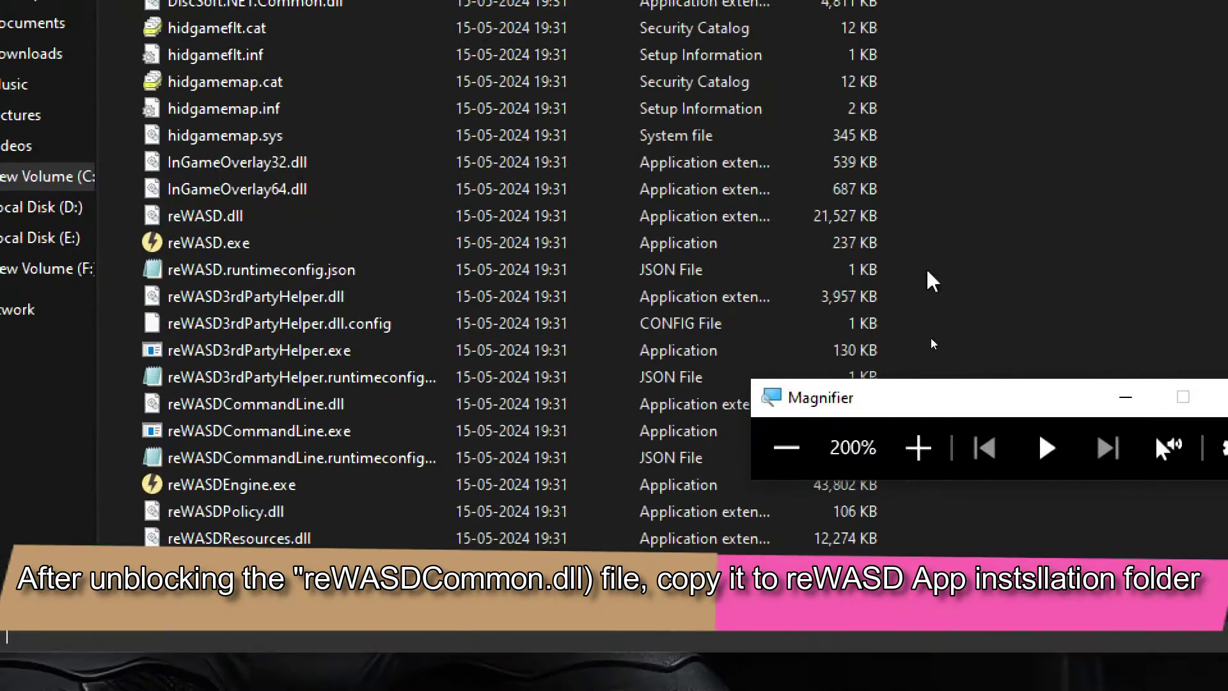
Paste reWASDCommon.dll into the reWASD installation folder, granting administrator permission for the copy.
right_click(992, 290)
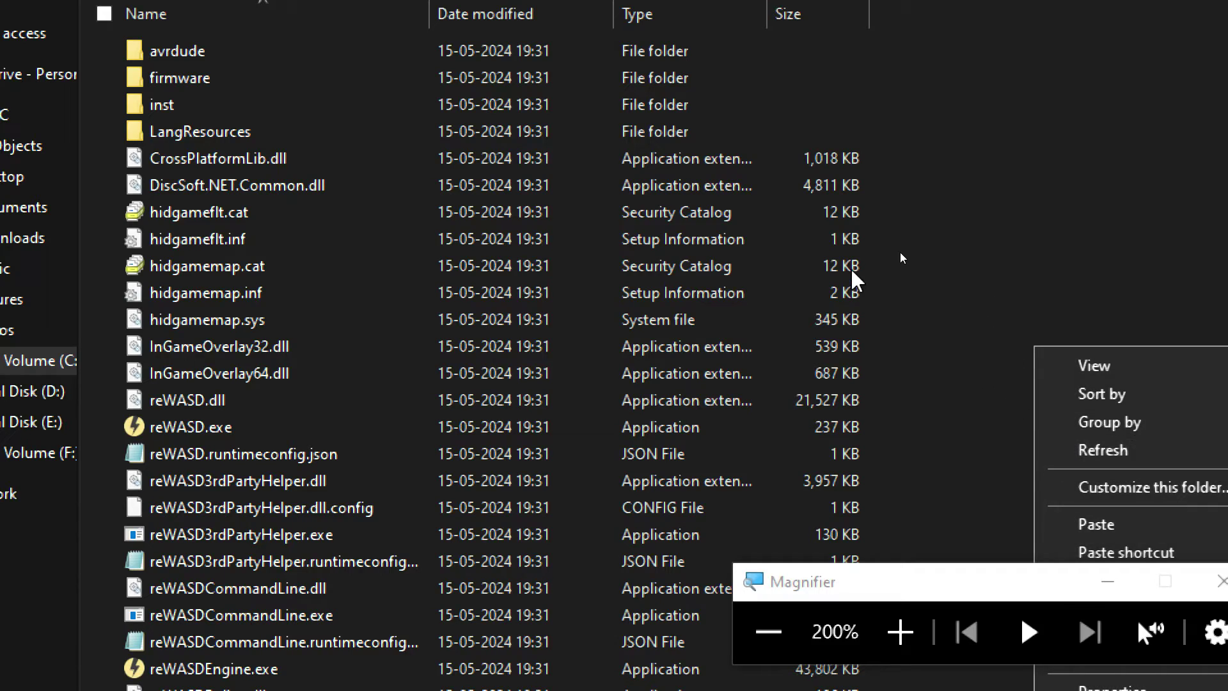
click(973, 419)
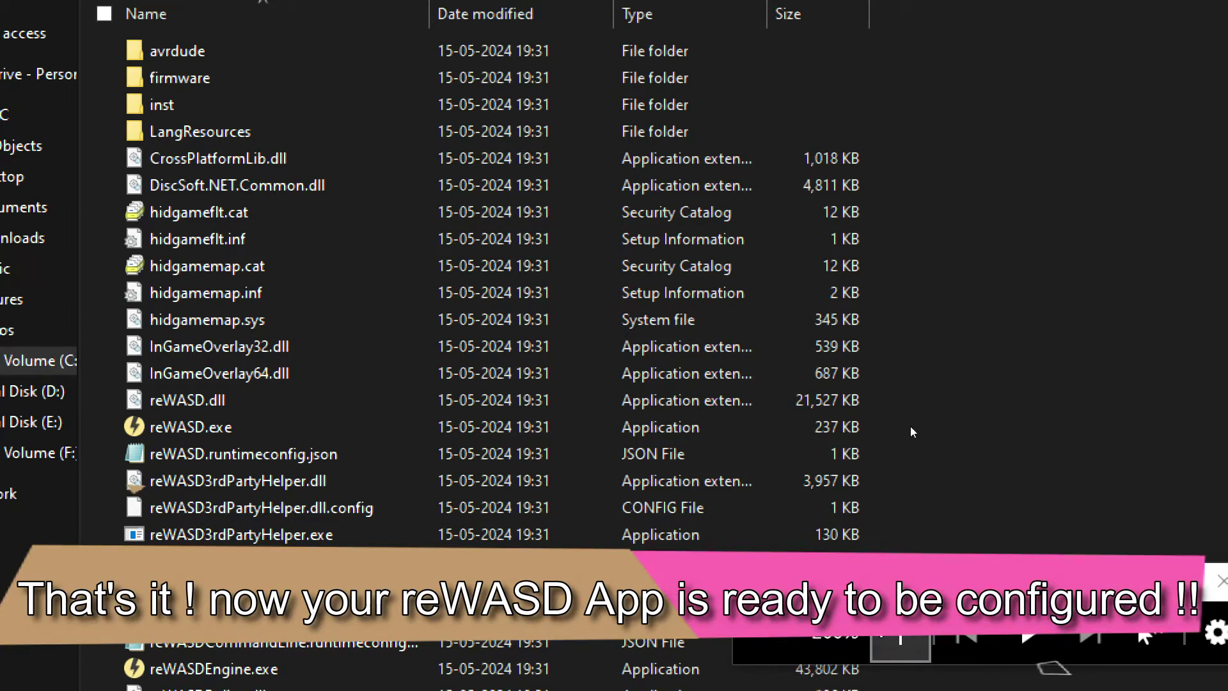
click(769, 632)
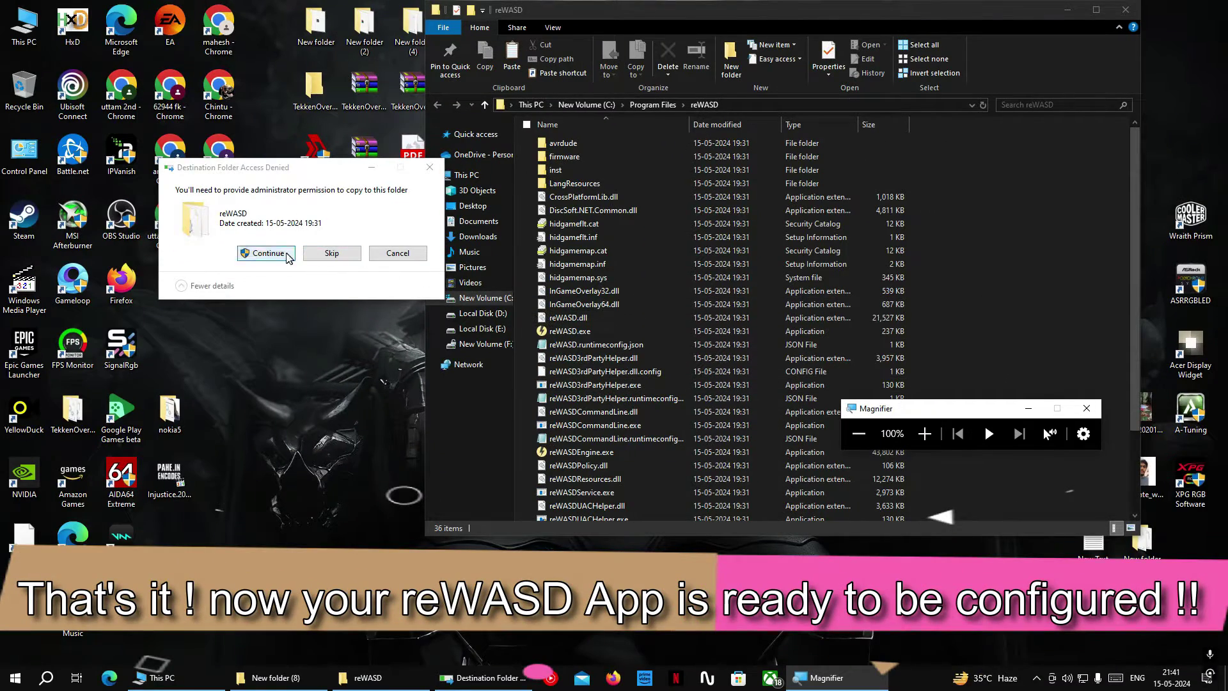
click(267, 253)
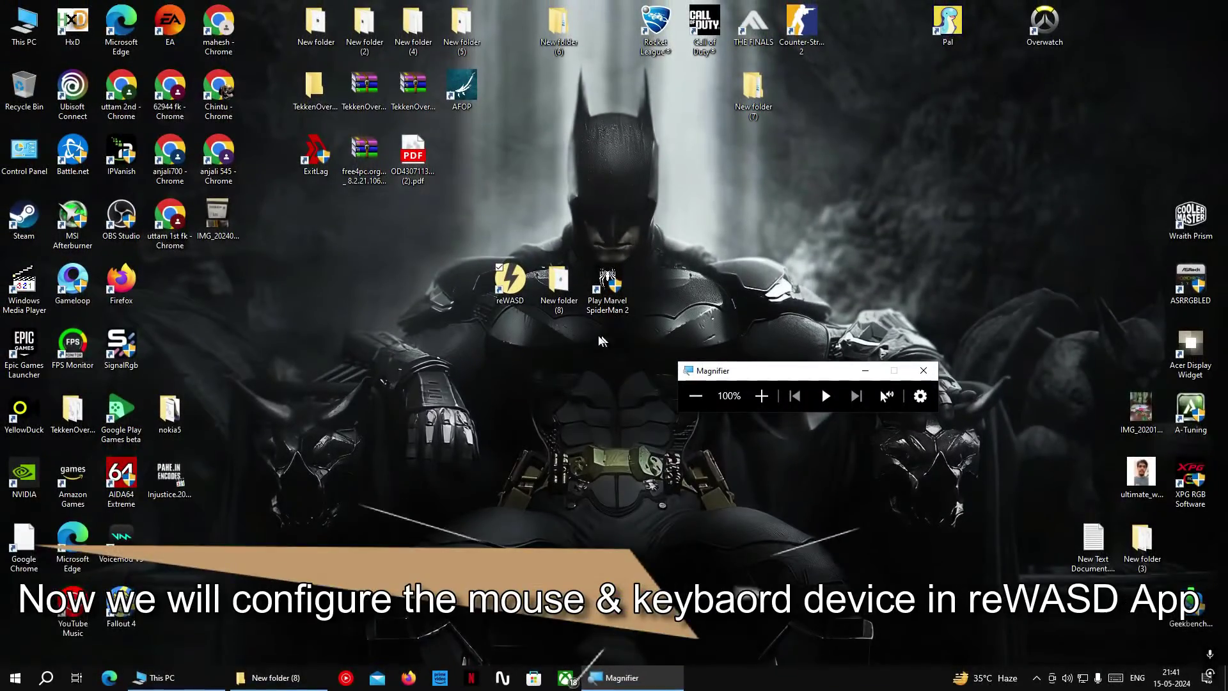
Launch reWASD and select the unrecognized Razer DeathAdder Essential device to initialize it.
click(508, 297)
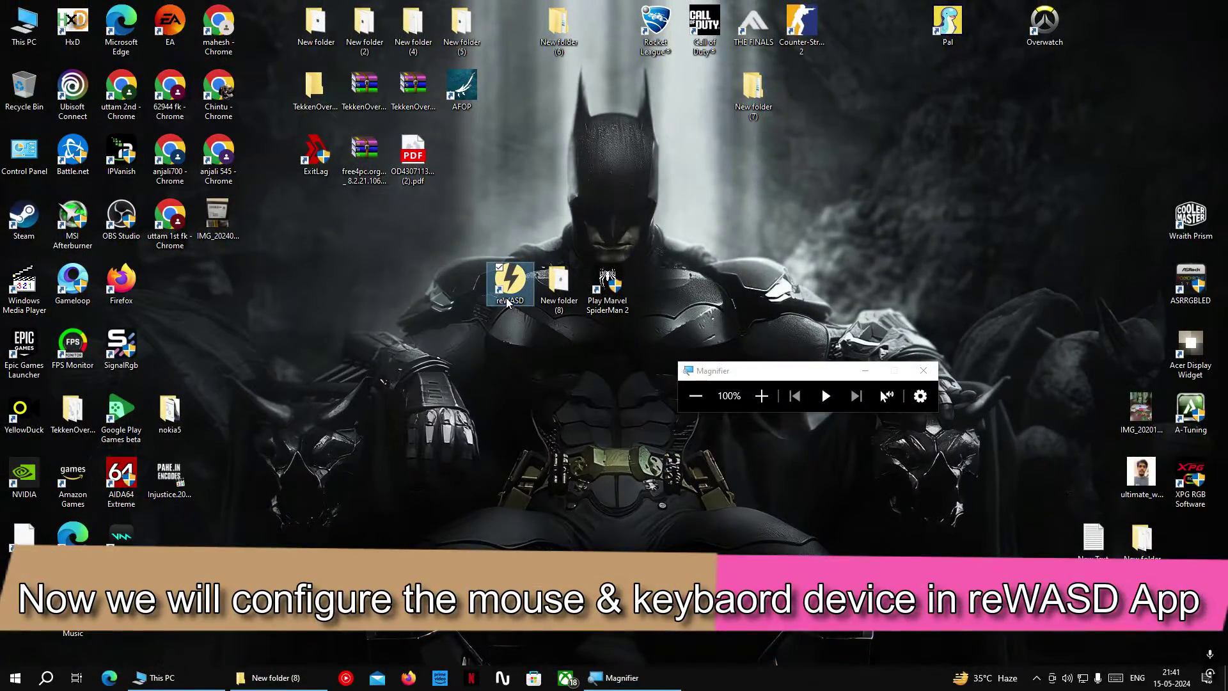
double_click(507, 297)
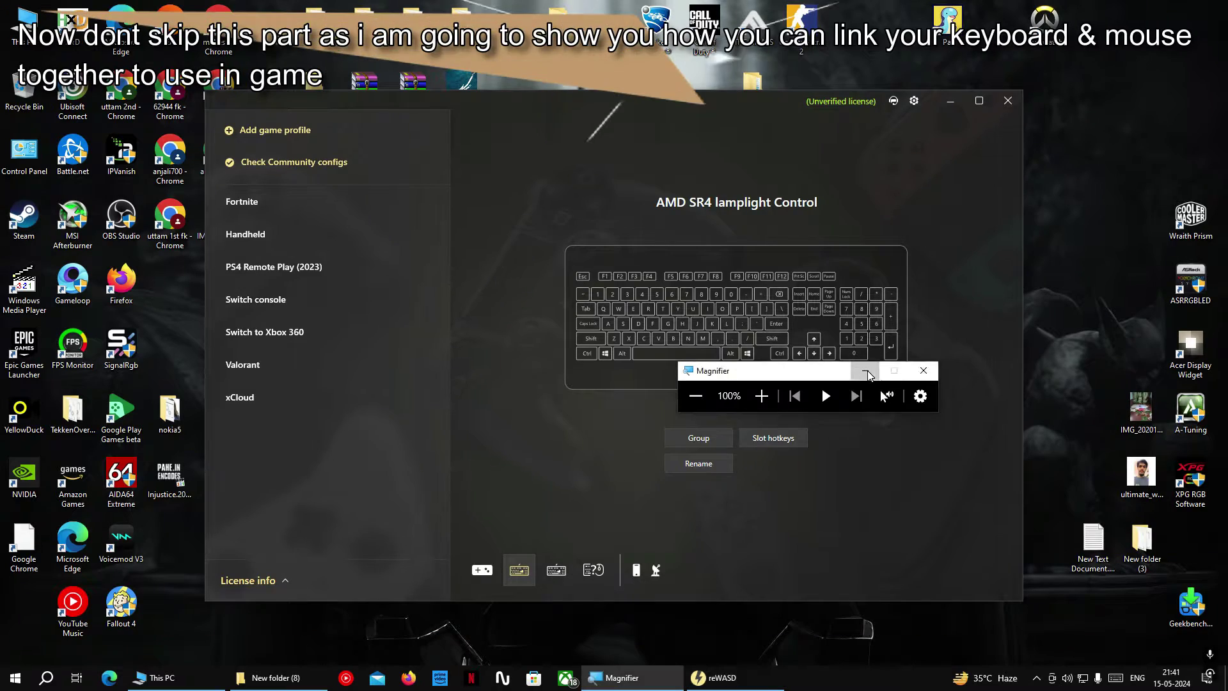
click(867, 372)
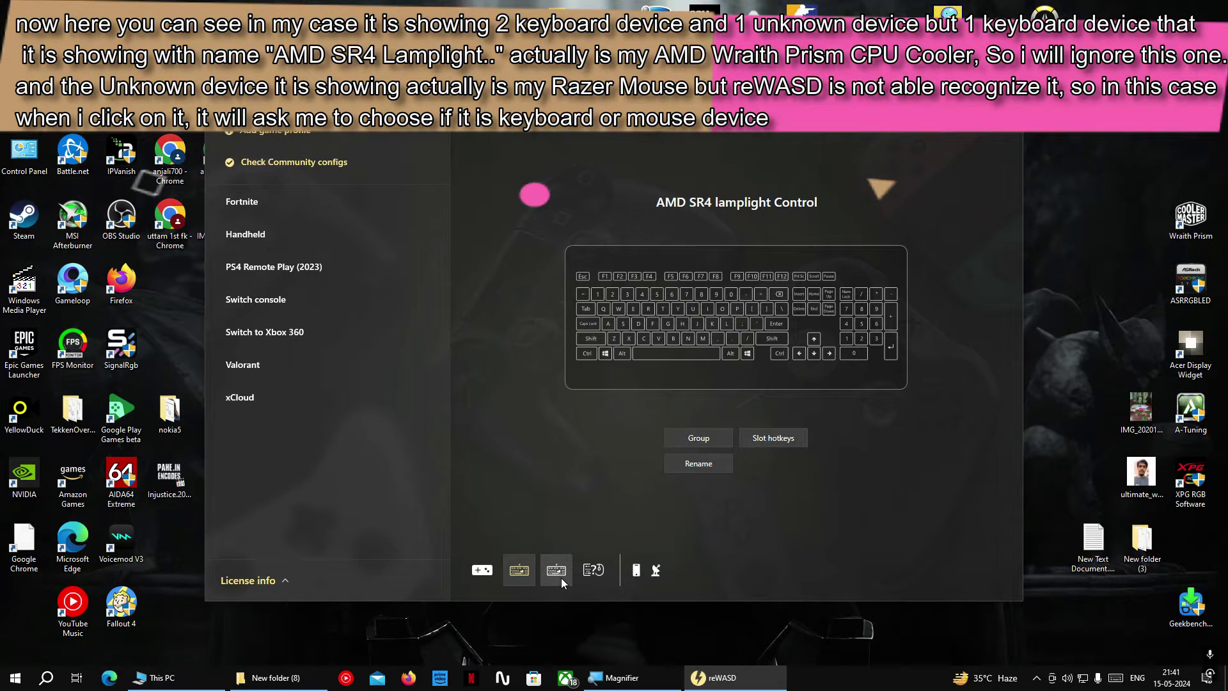
click(594, 572)
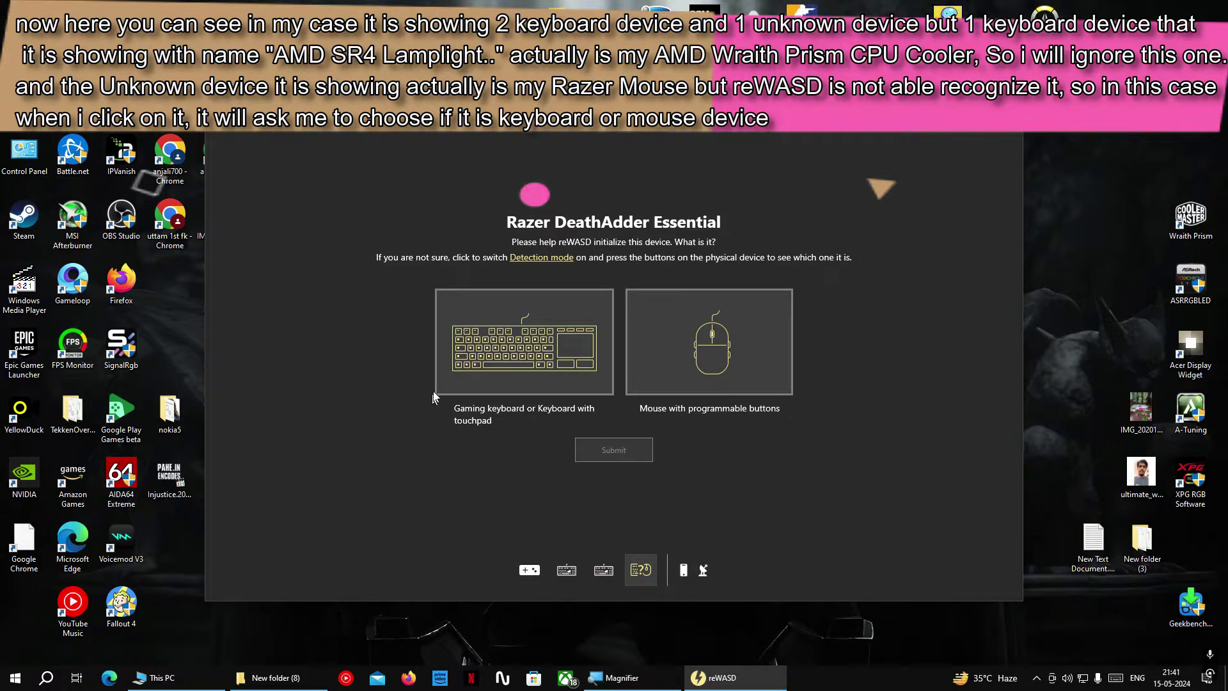
Initialize the Razer DeathAdder Essential as a mouse with programmable buttons.
click(648, 383)
click(563, 380)
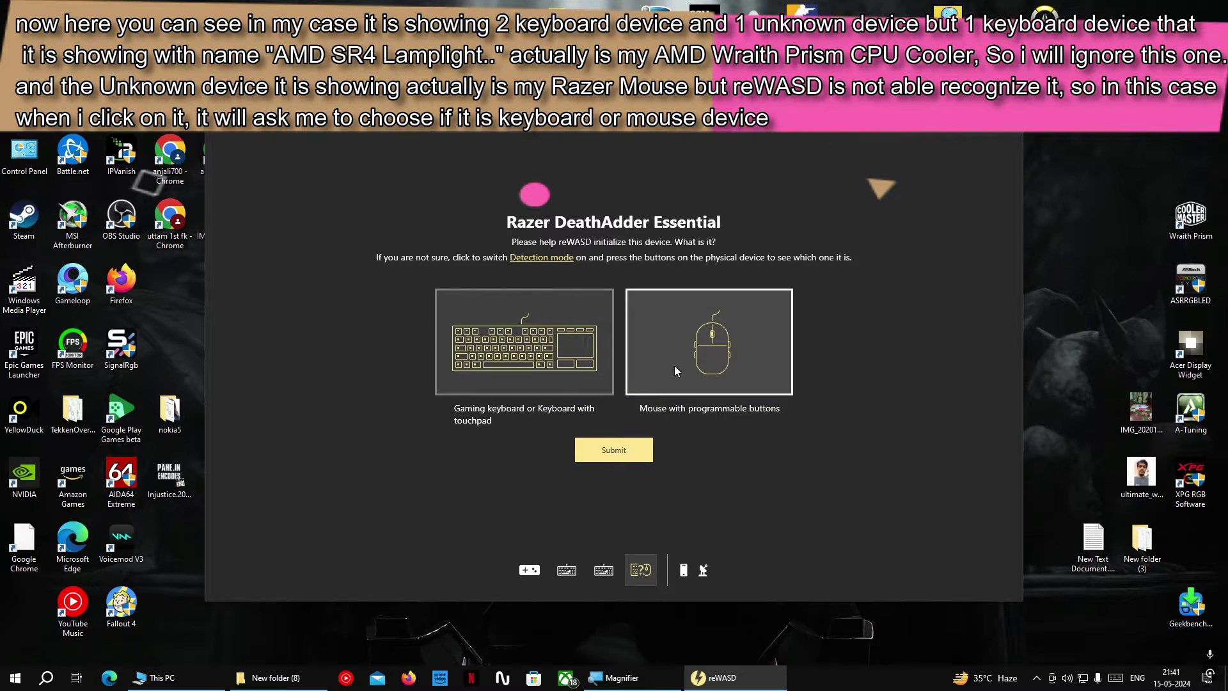
click(734, 302)
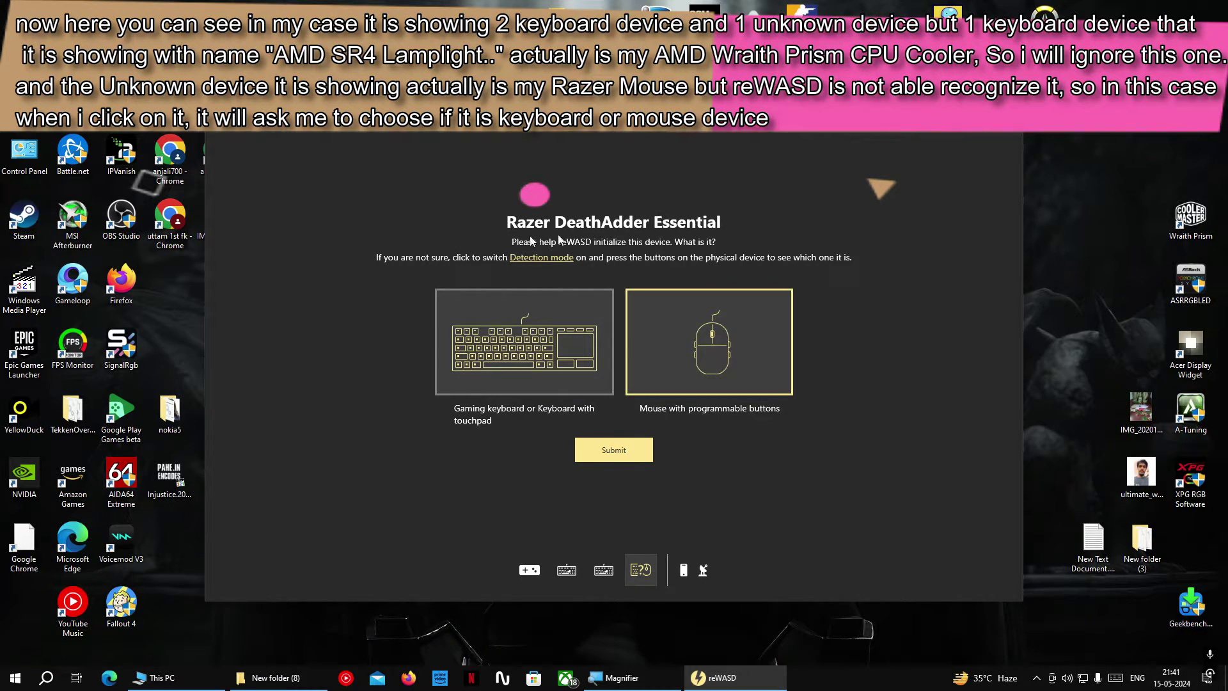
click(624, 456)
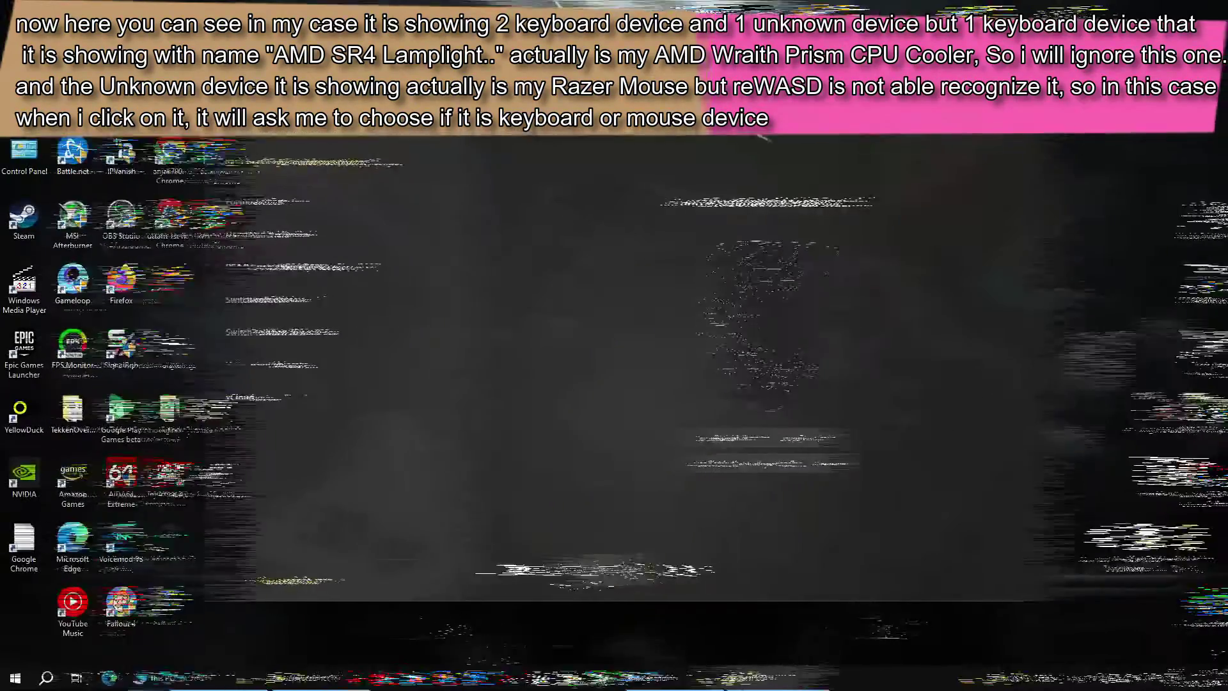
click(594, 569)
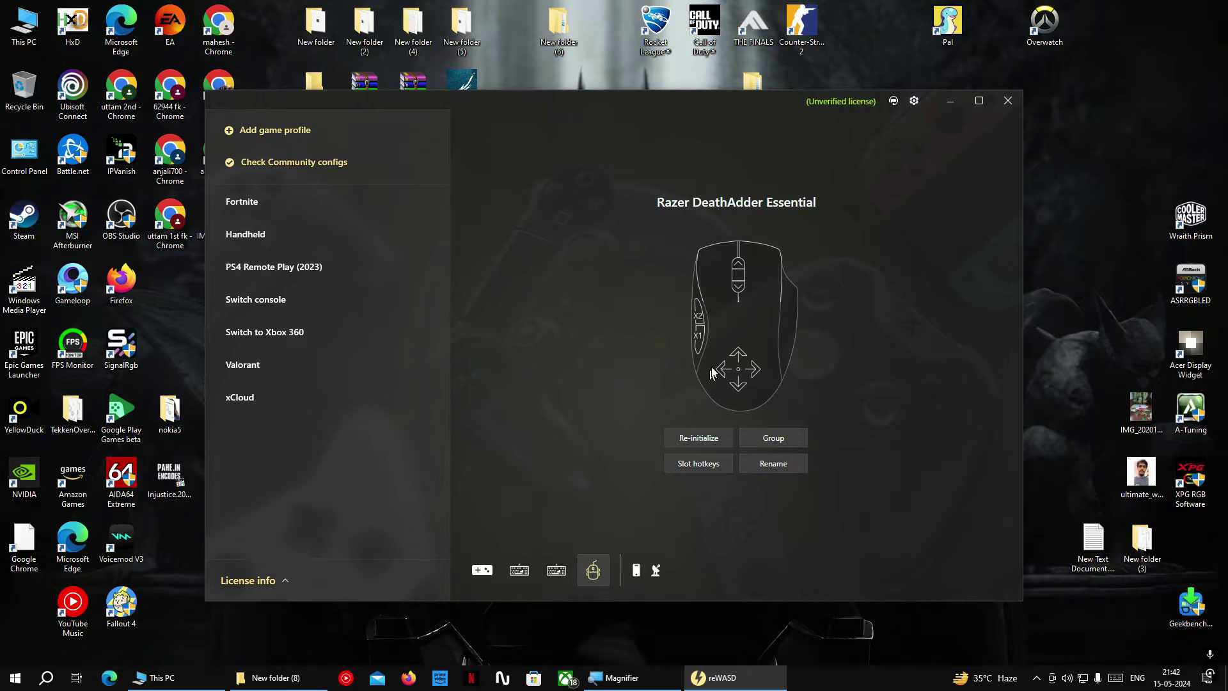
Open the setup for grouping the Gaming KB keyboard with other devices.
click(556, 571)
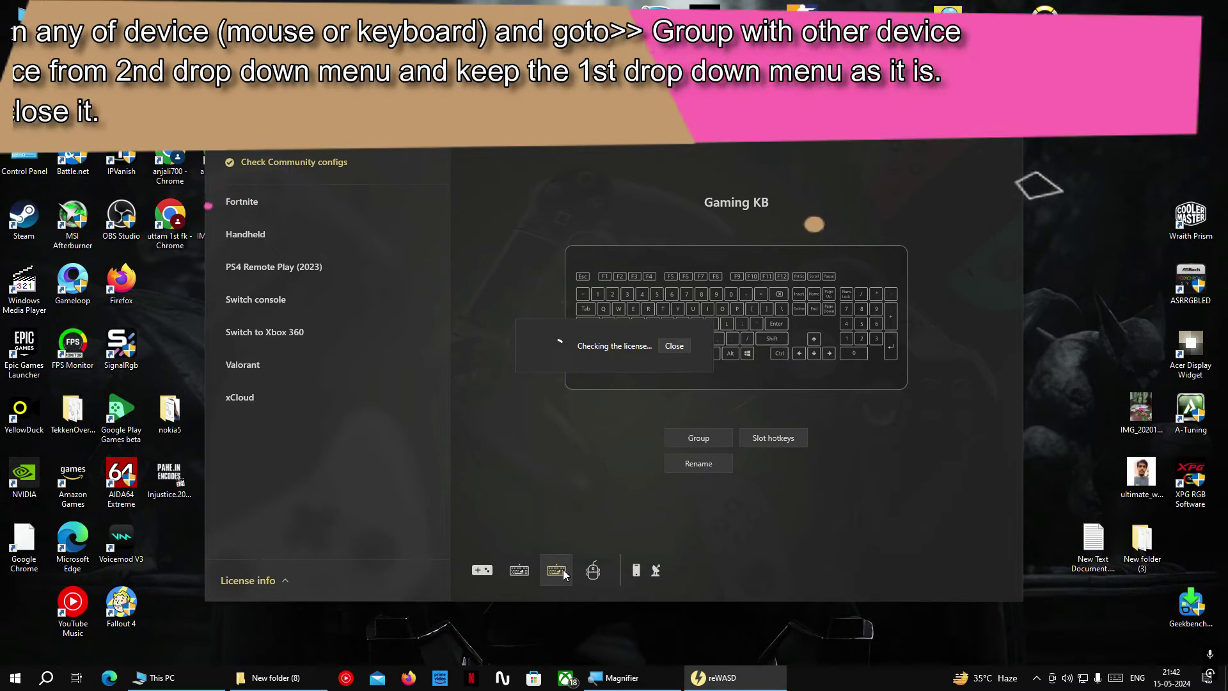
right_click(560, 572)
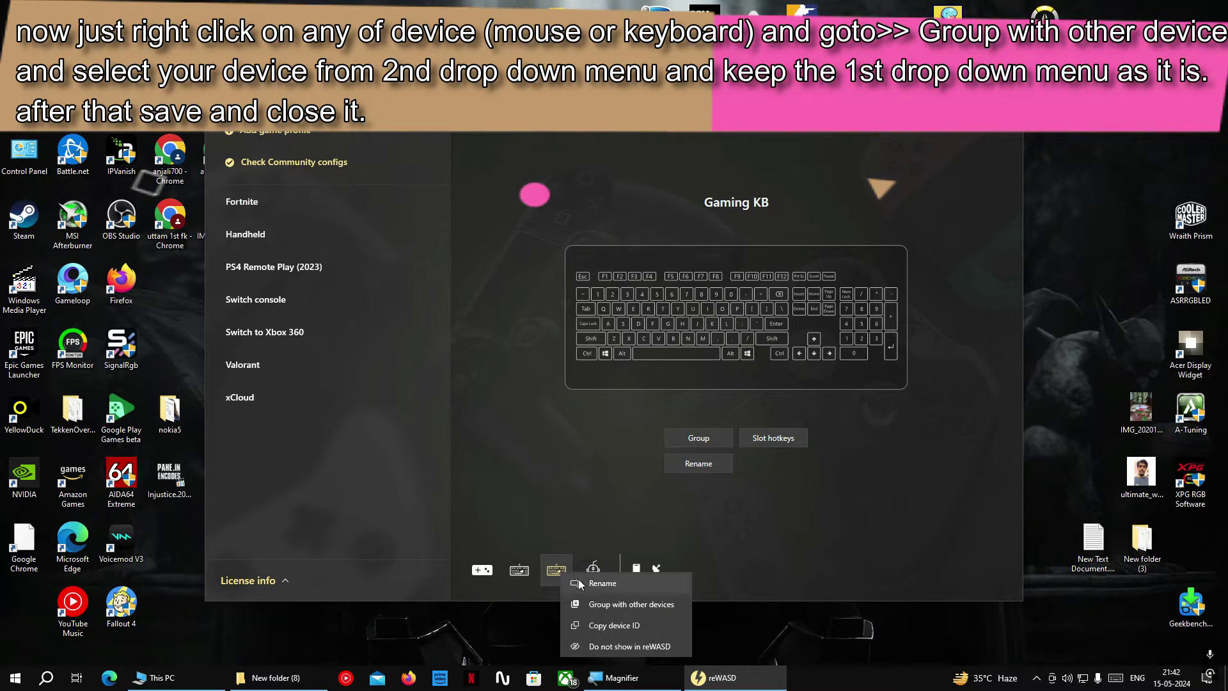
click(676, 682)
click(761, 396)
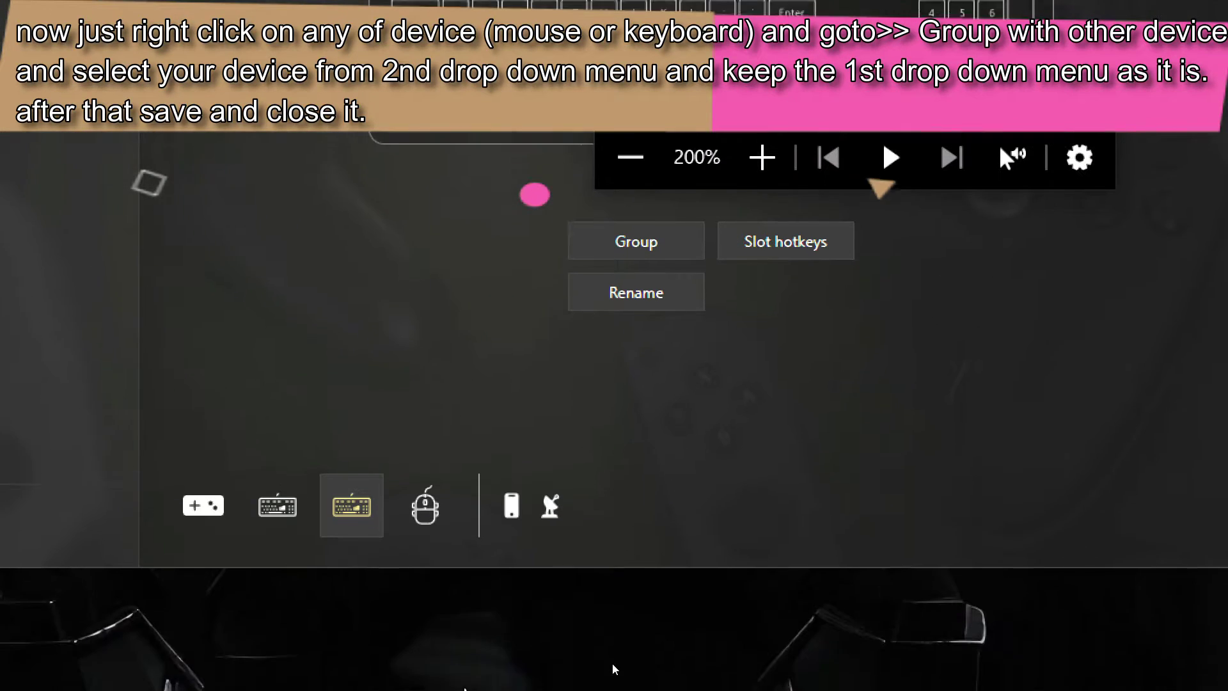
click(407, 501)
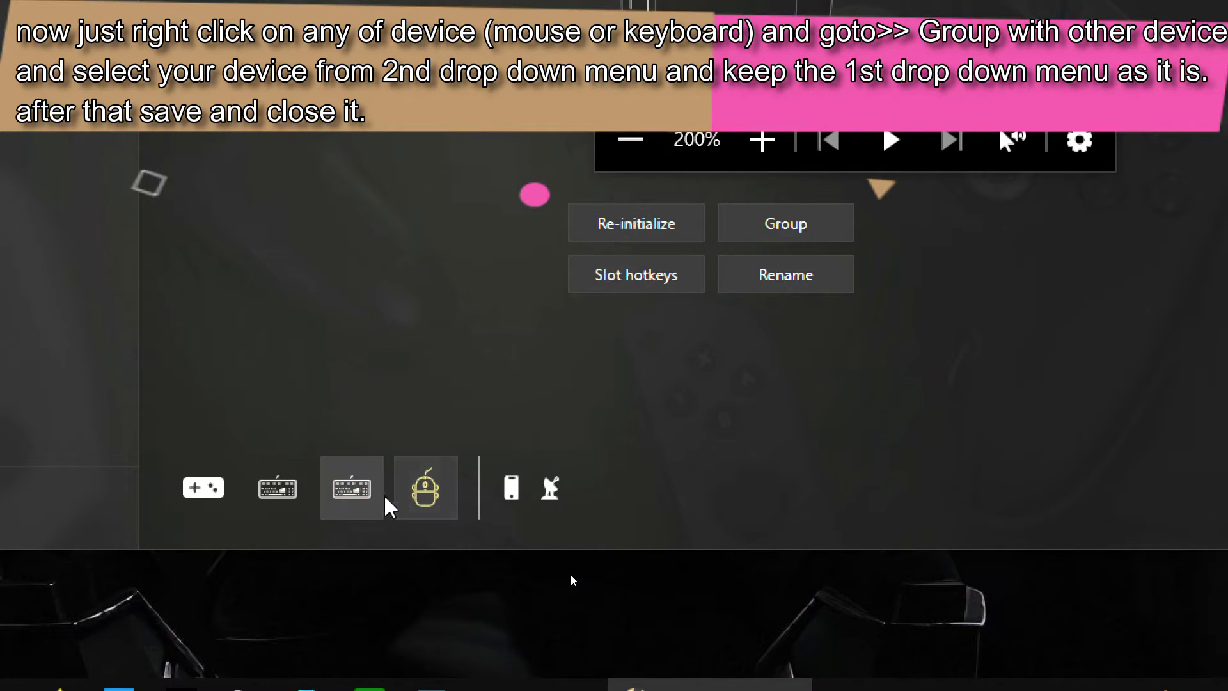
click(365, 503)
right_click(374, 504)
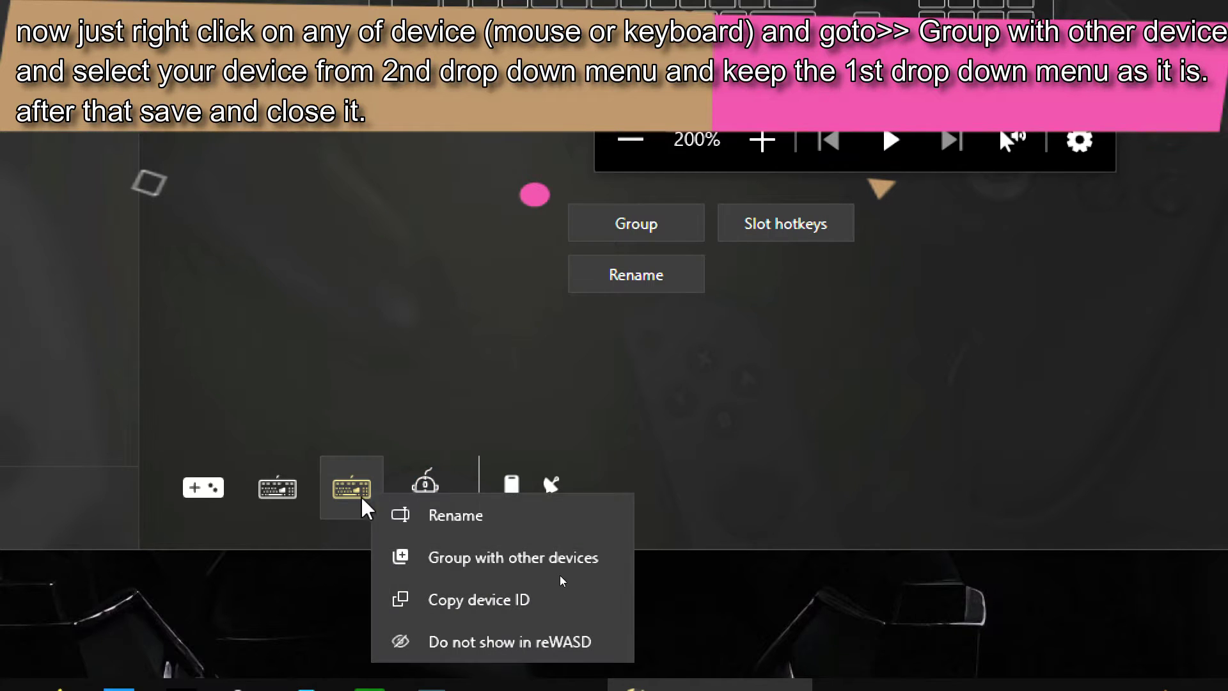
click(463, 582)
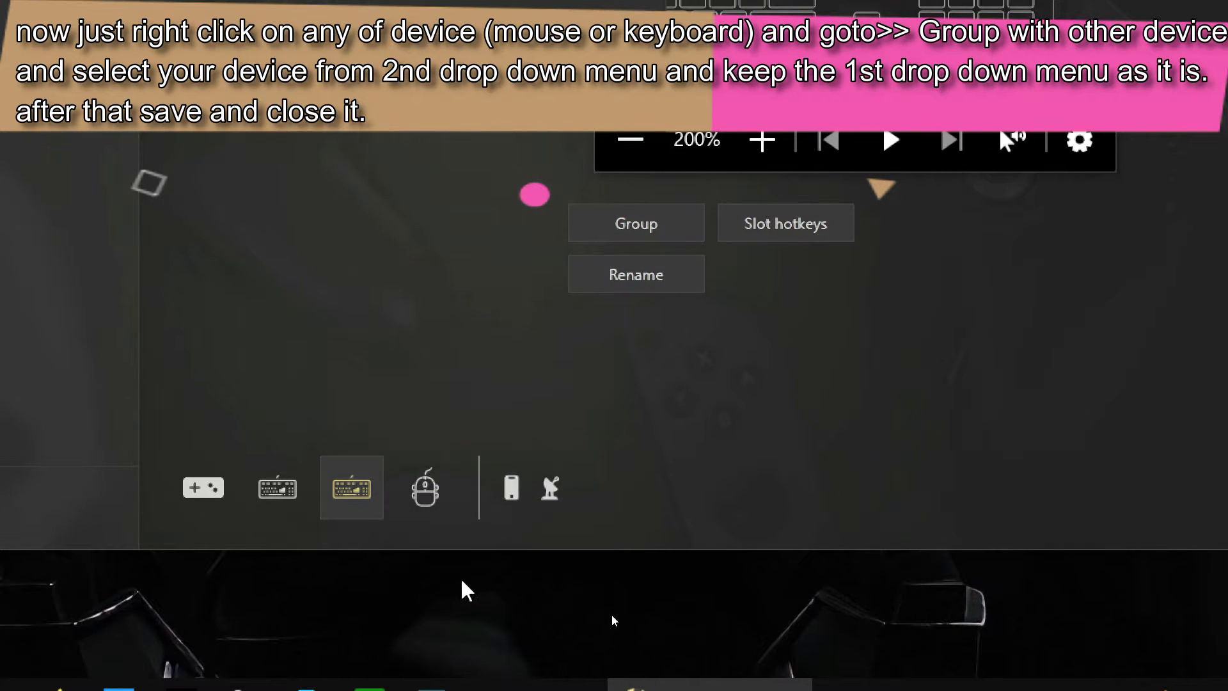
right_click(369, 504)
click(463, 537)
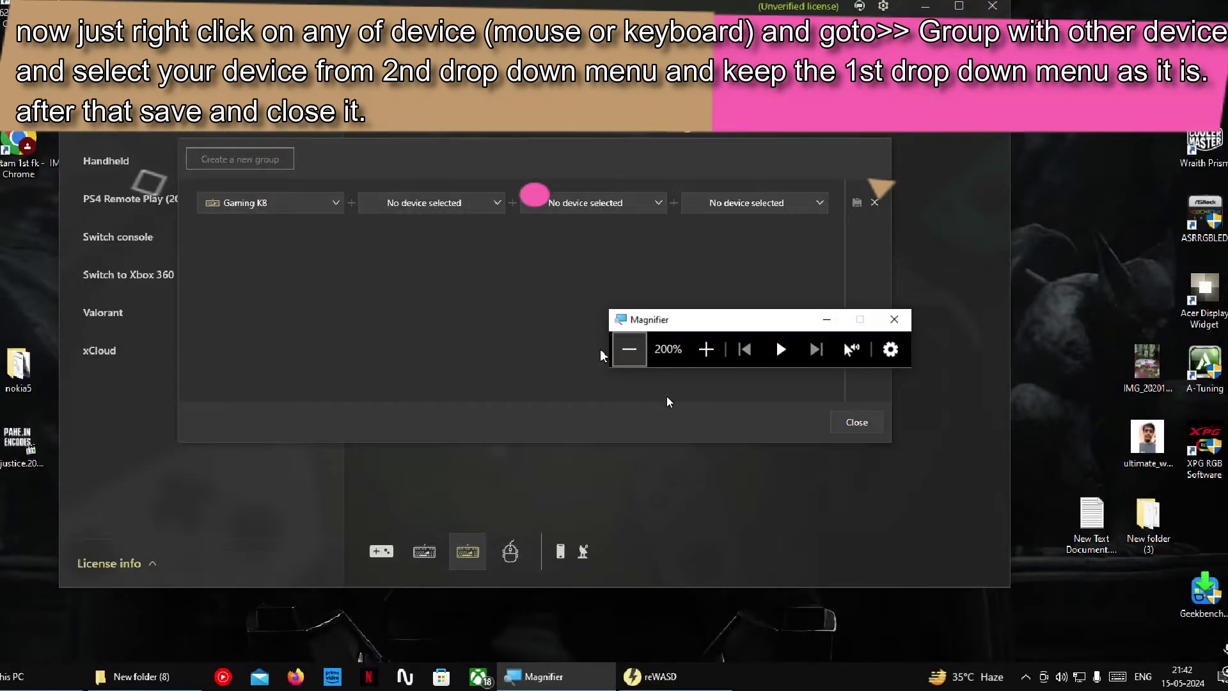
click(626, 350)
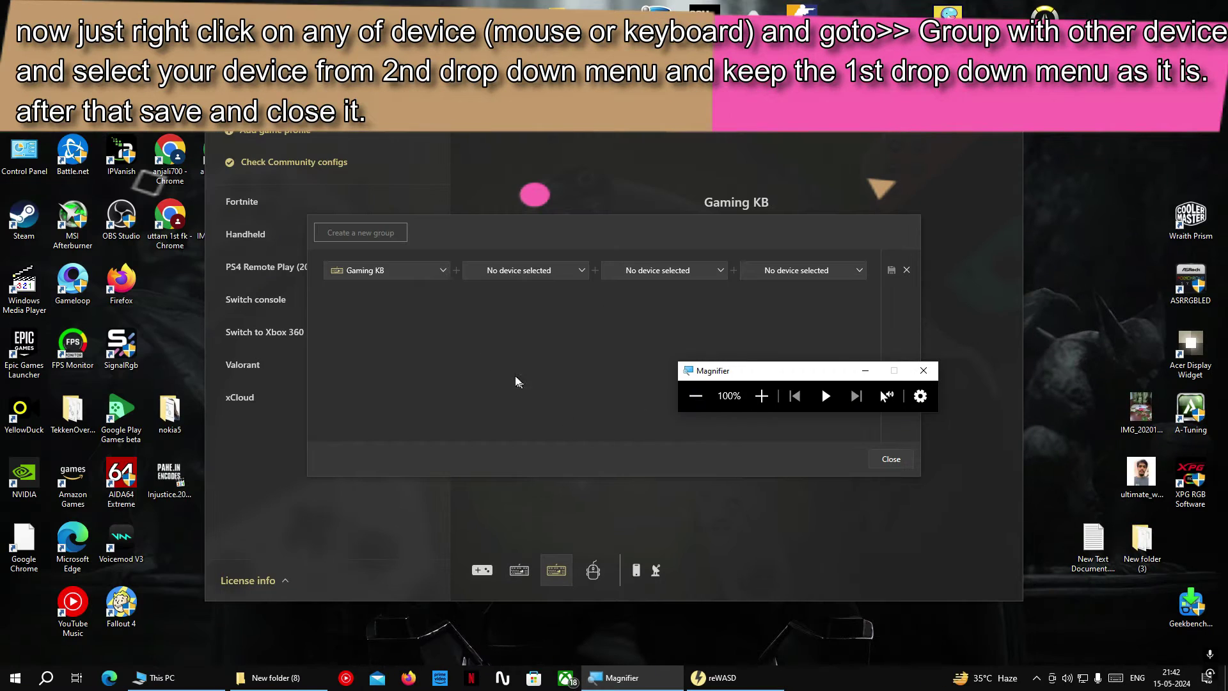
Add the Razer DeathAdder Essential as the second device beside Gaming KB and save the group.
click(512, 277)
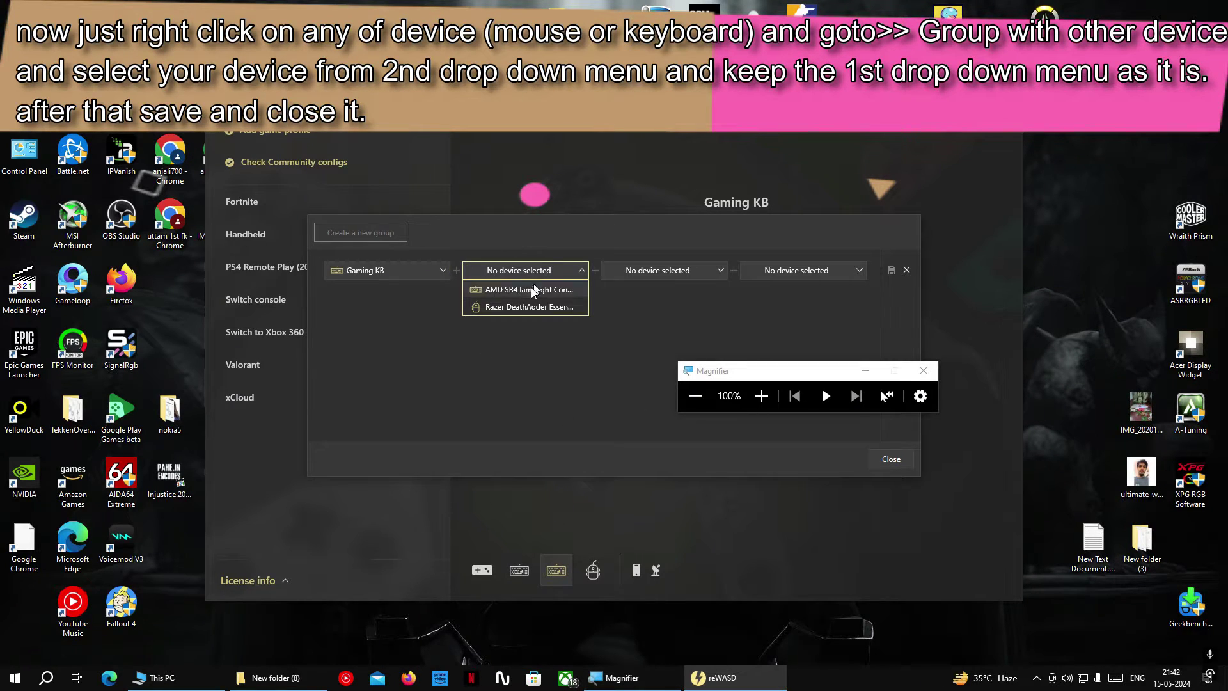
click(761, 396)
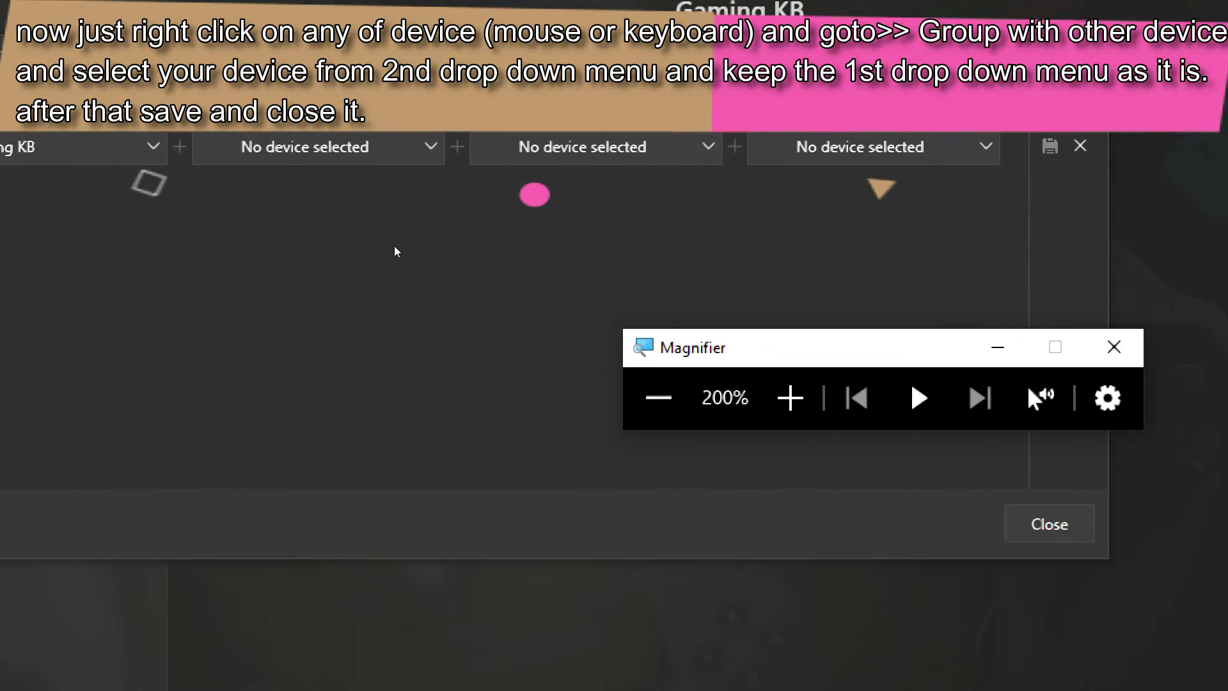
click(723, 234)
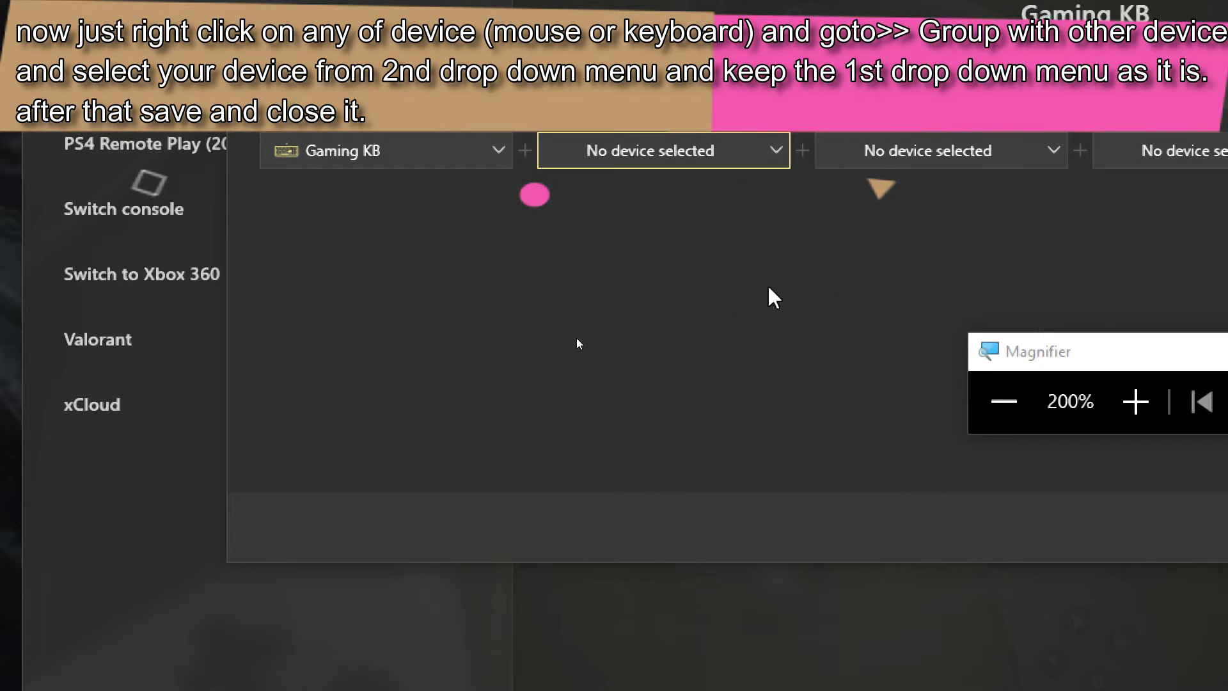
click(735, 153)
click(718, 225)
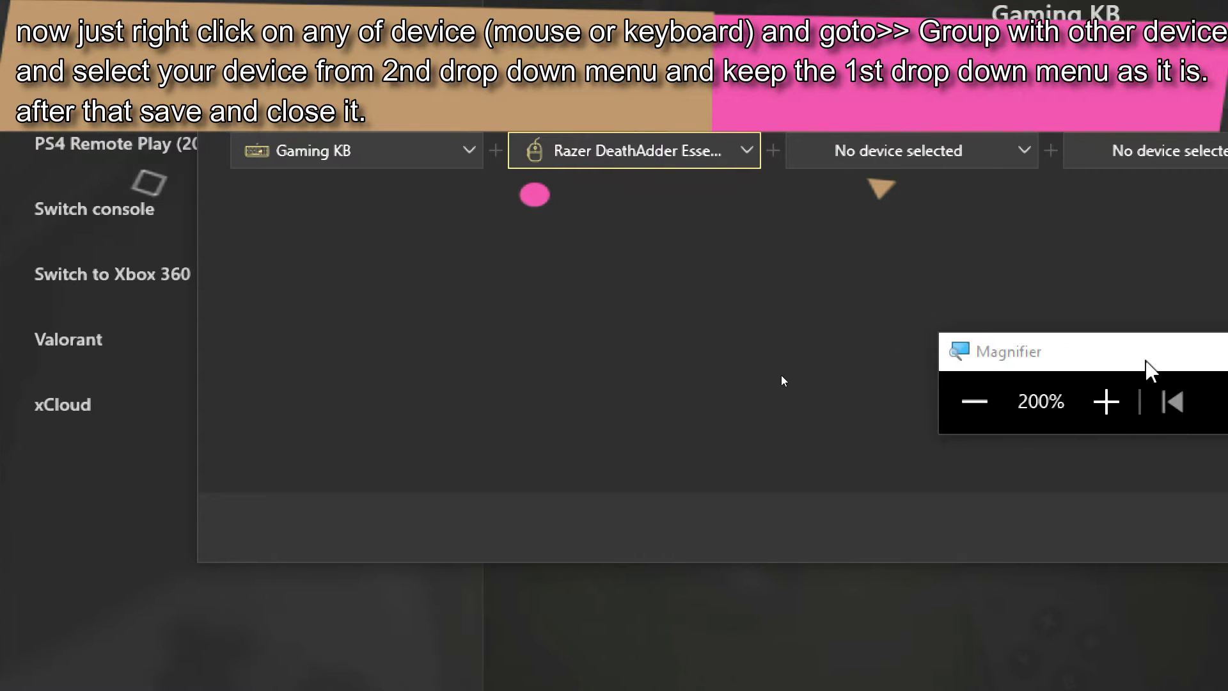
click(991, 404)
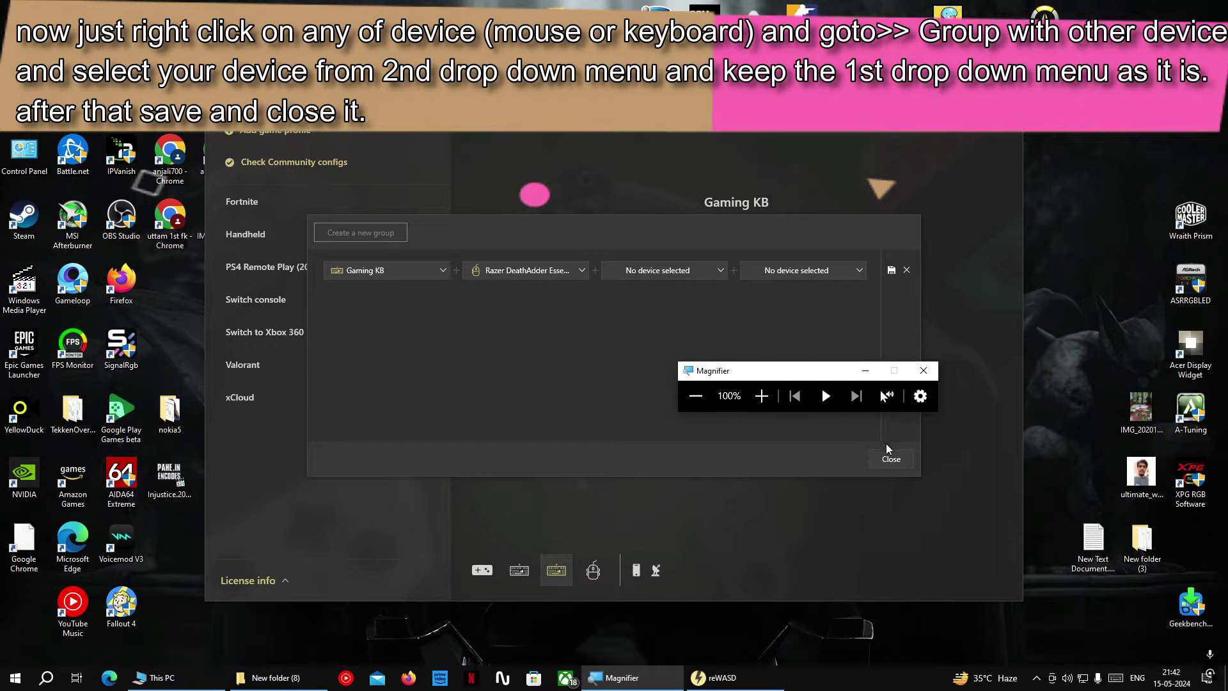
click(776, 396)
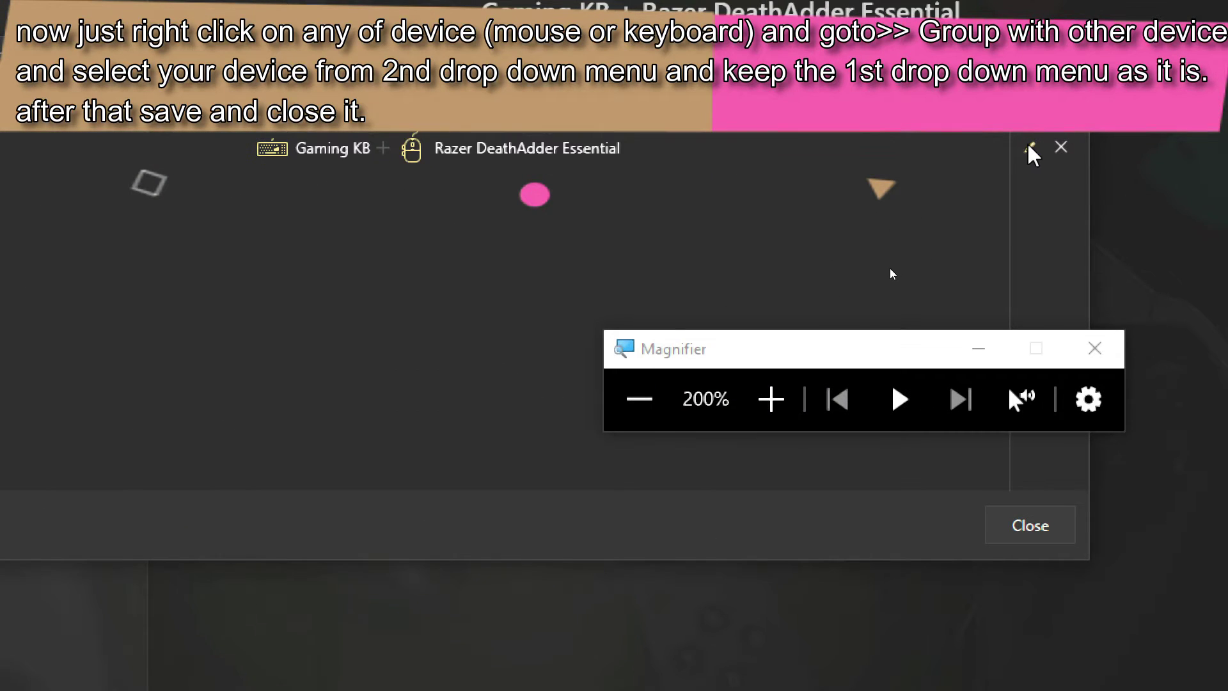
click(664, 398)
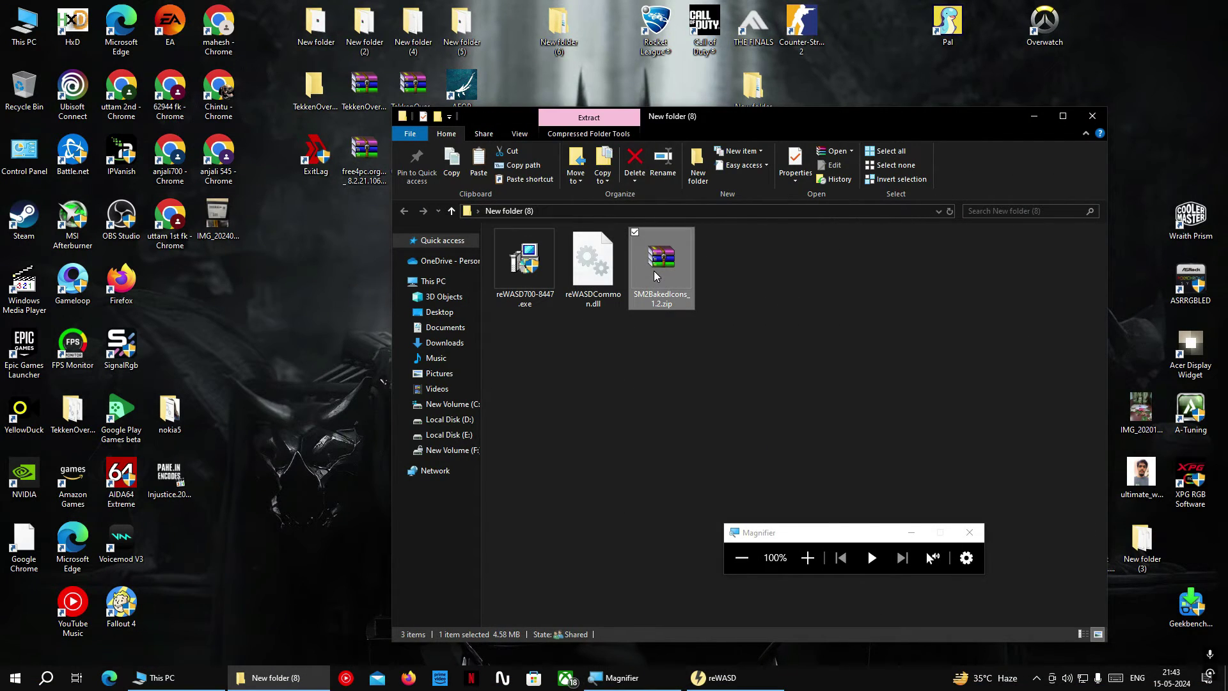
Extract SM2BakedIcons_1.2.zip in New folder (8) and open the extracted folder, showing its contents as large icons.
right_click(654, 271)
click(688, 333)
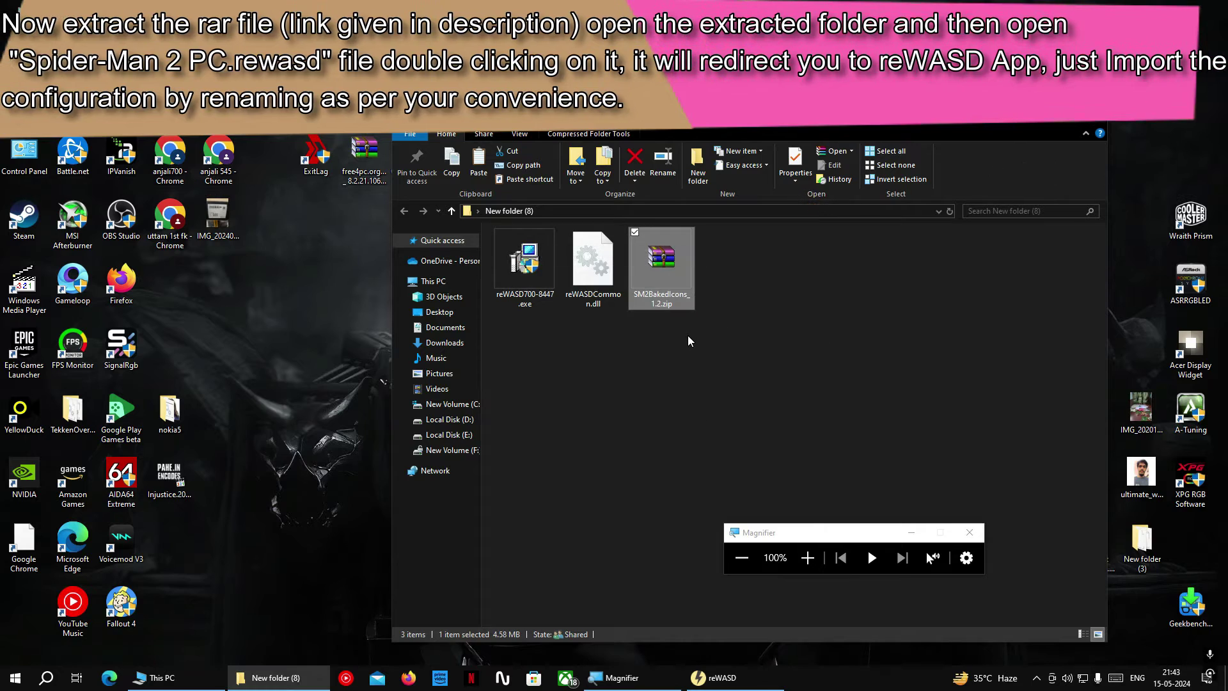
double_click(539, 301)
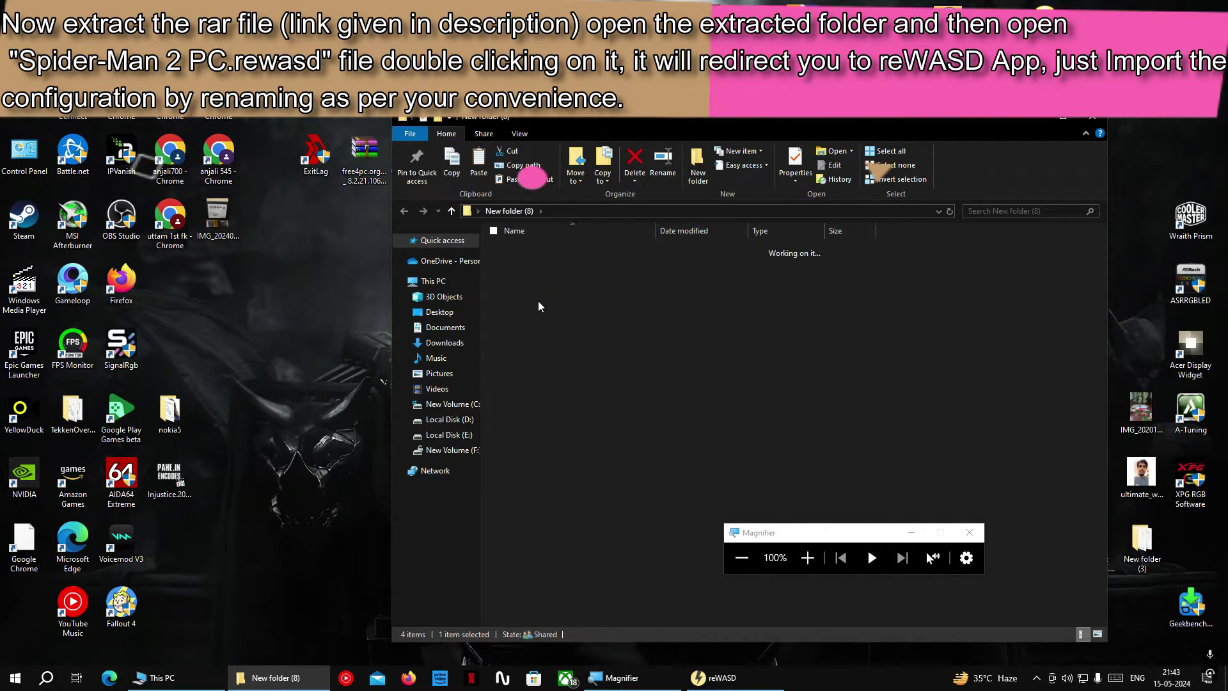
right_click(635, 309)
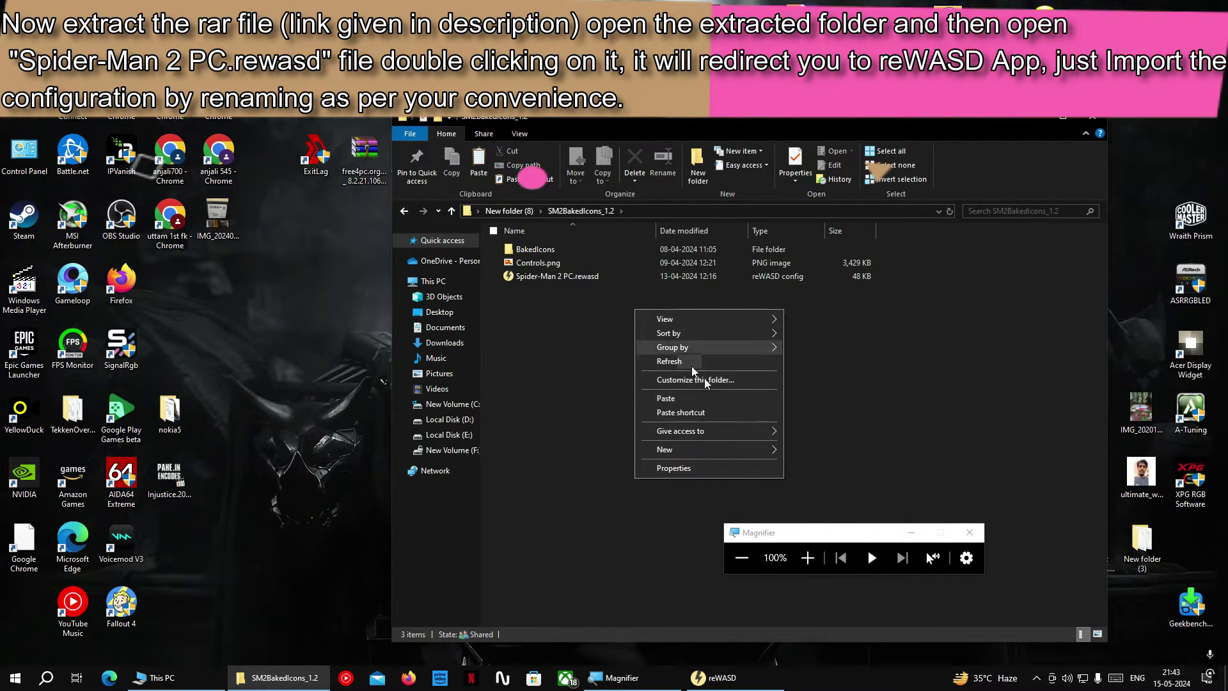
click(1098, 634)
Import the Spider-Man 2 PC.rewasd config into reWASD under a new game profile named "spider man 2".
double_click(653, 301)
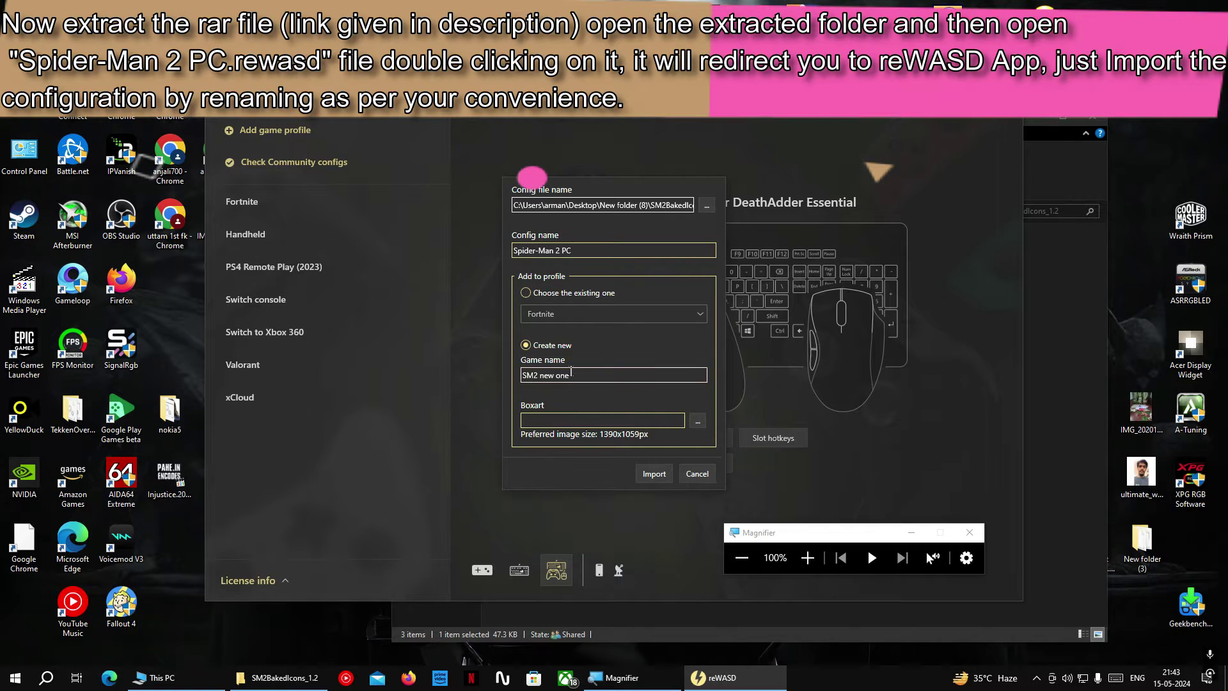
drag(538, 382, 512, 382)
text(spider man 2)
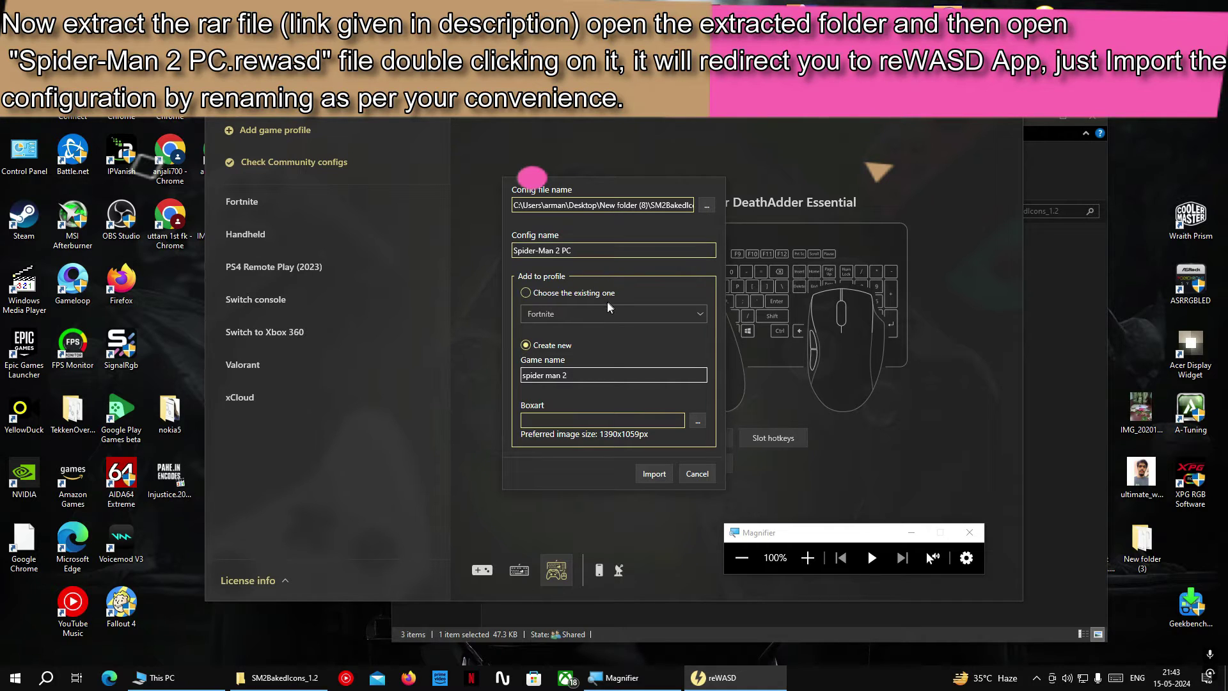
click(654, 473)
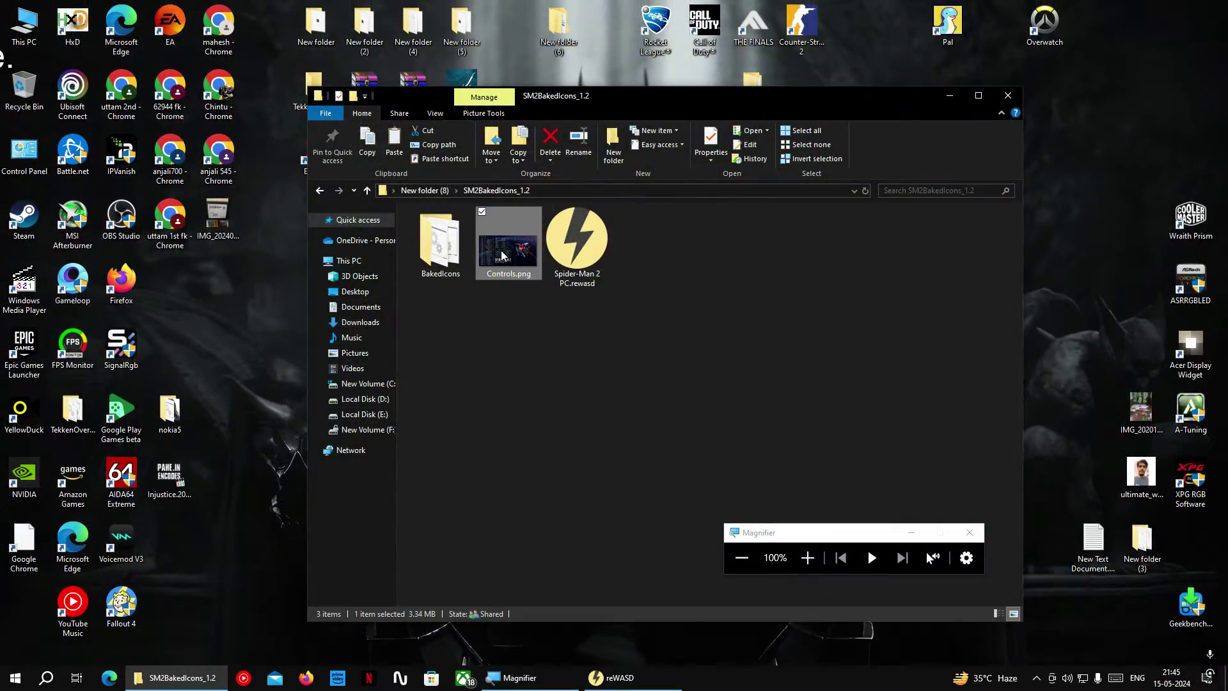
Open Controls.png from the SM2BakedIcons_1.2 folder in Photos and examine the keyboard and mouse bindings.
right_click(500, 251)
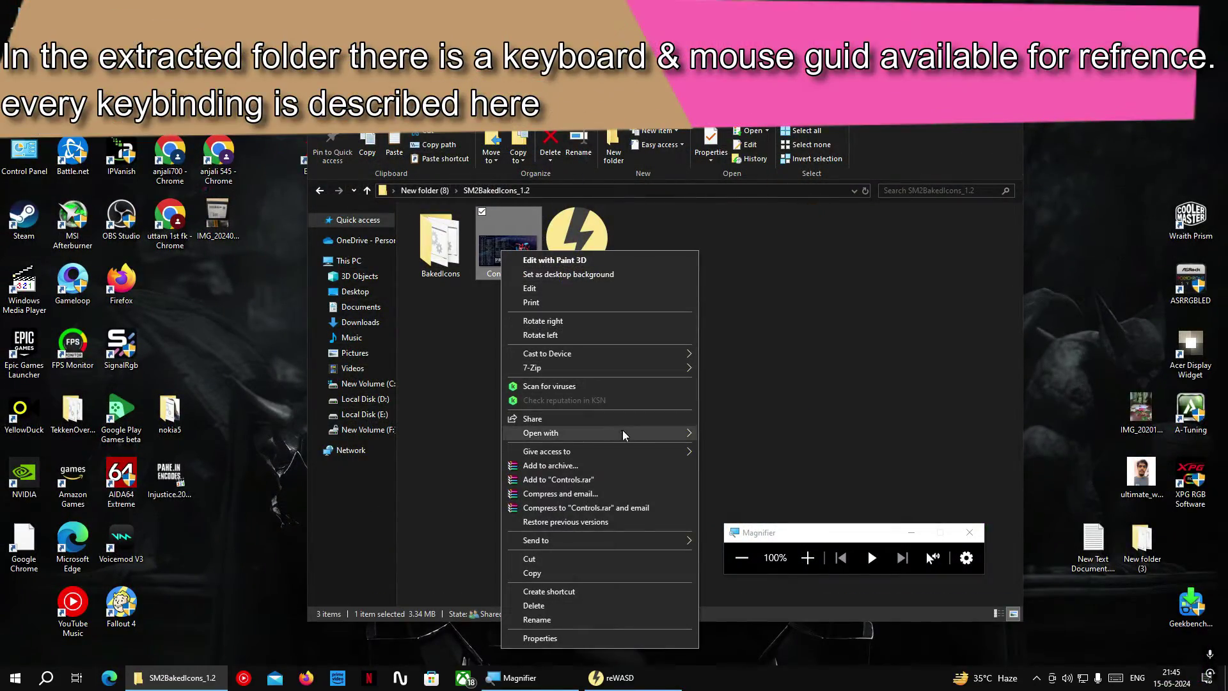
click(780, 320)
right_click(780, 319)
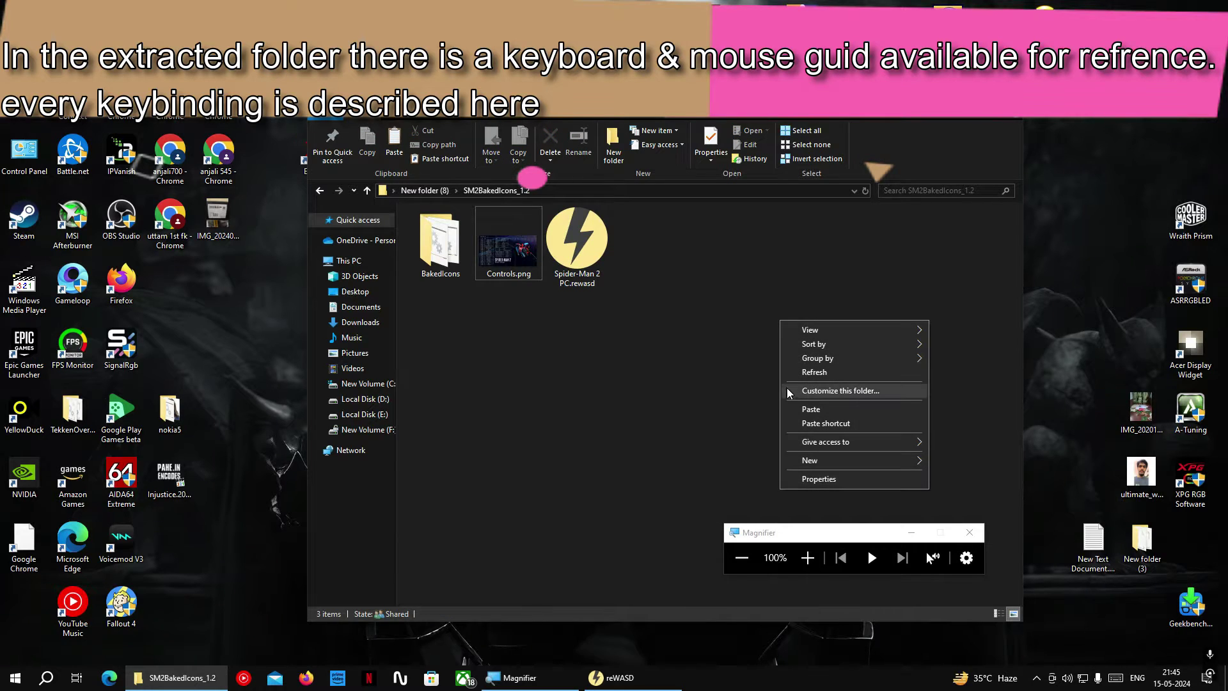
click(804, 374)
right_click(491, 252)
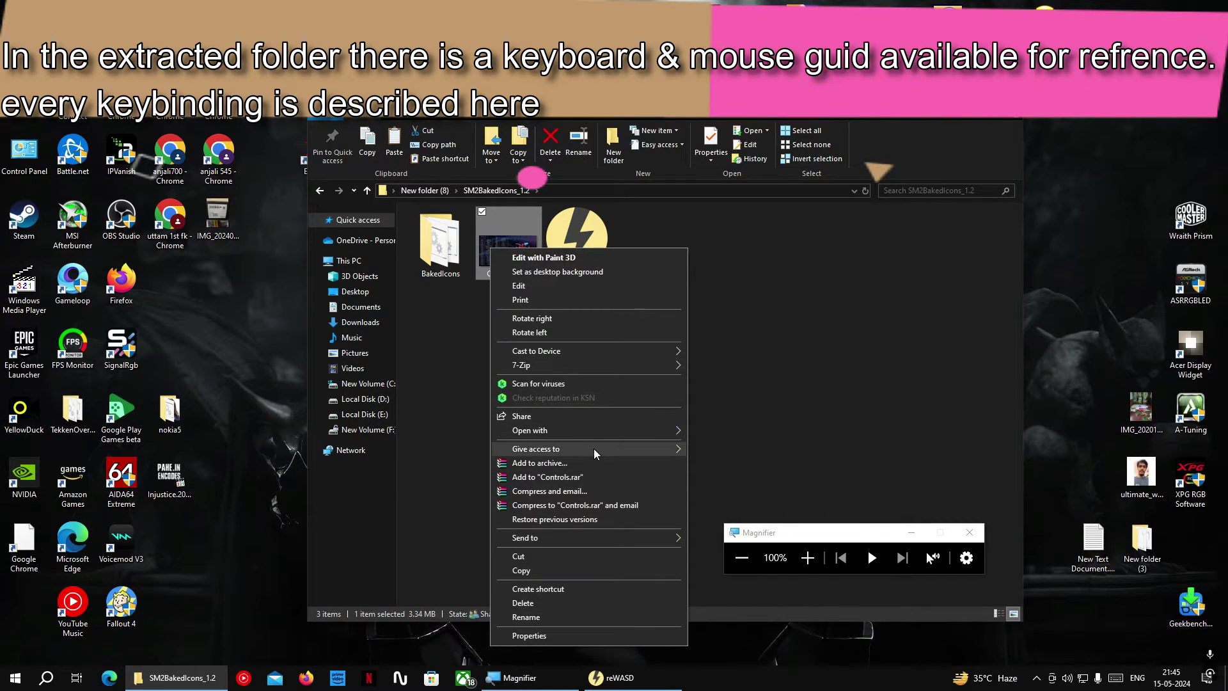
mouse_move(605, 430)
click(729, 474)
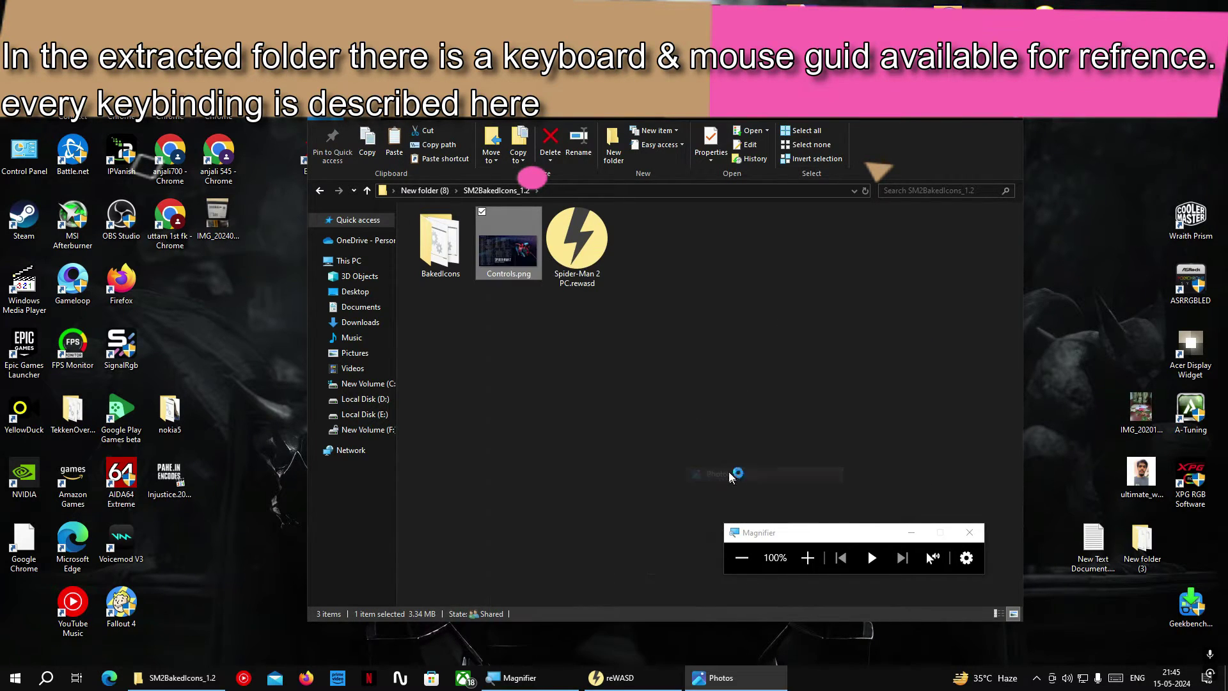
scroll(641, 336, up, 1)
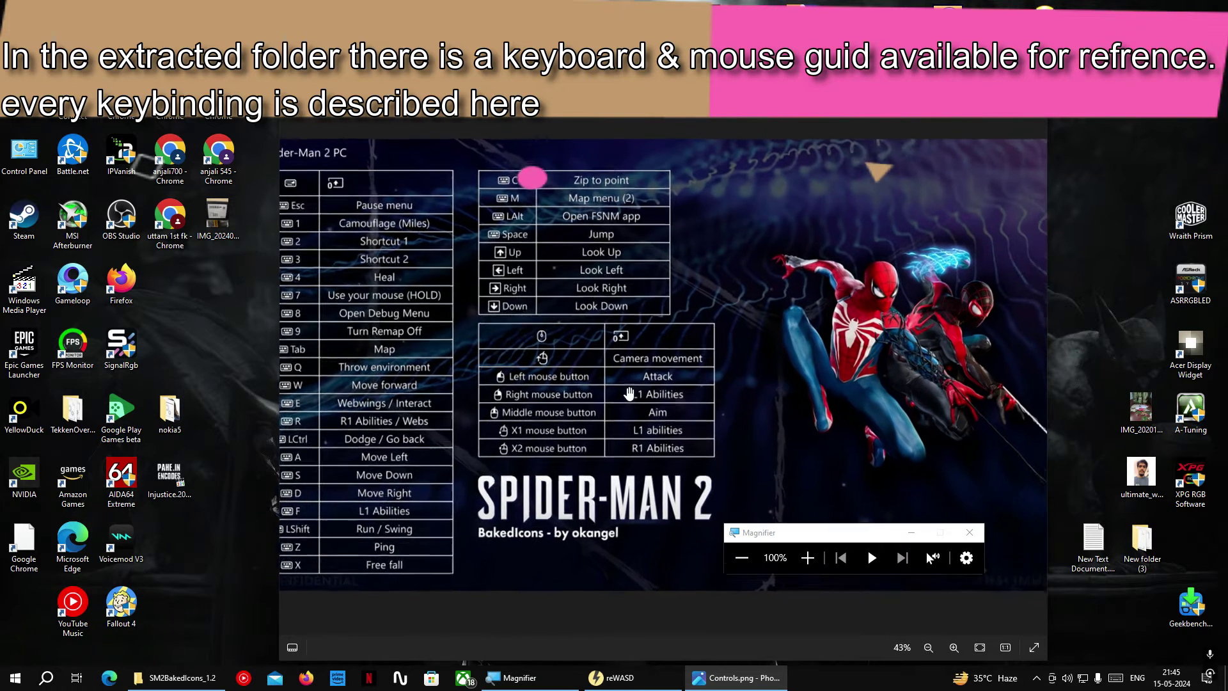
drag(360, 345, 502, 339)
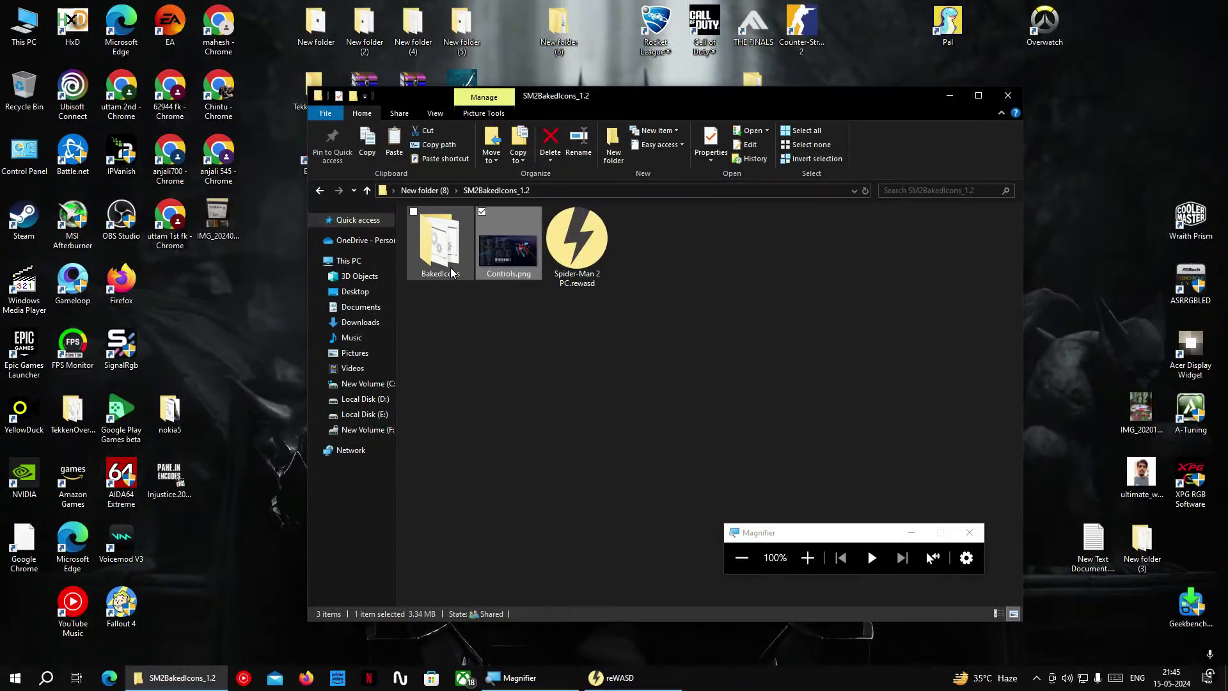
Open the BakedIcons folder, show its contents as large icons, and copy all its files and folders.
click(441, 256)
double_click(441, 256)
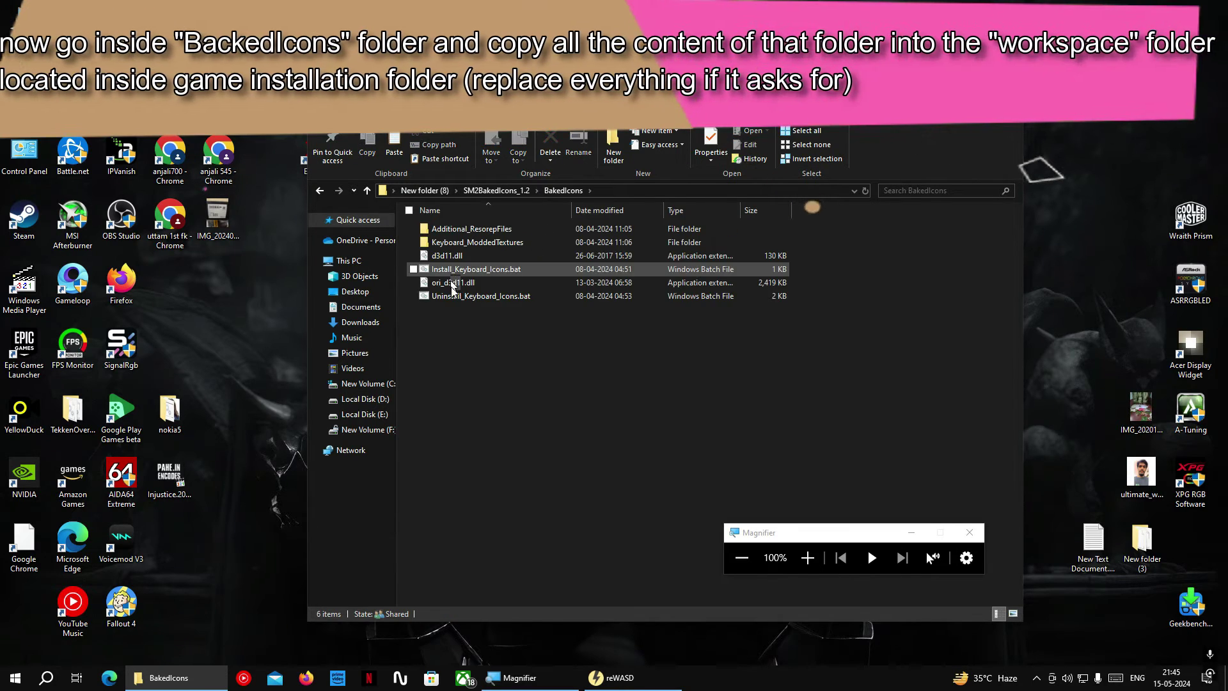
key(ctrl+shift+2)
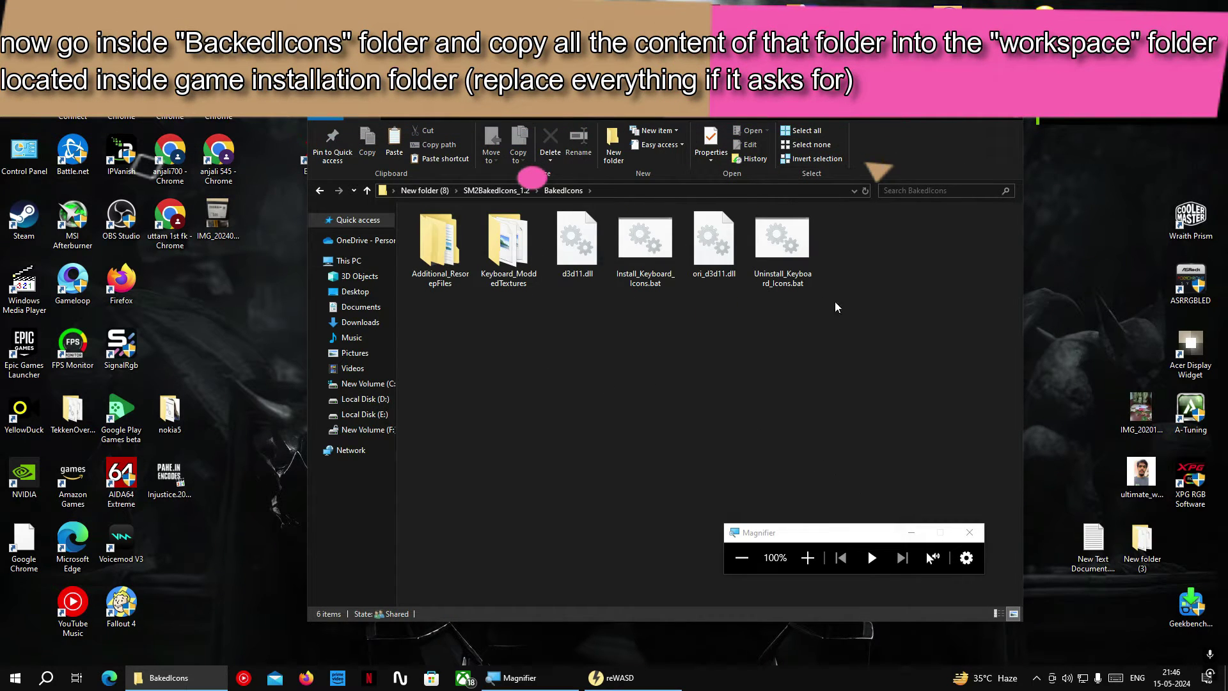
drag(910, 273, 438, 256)
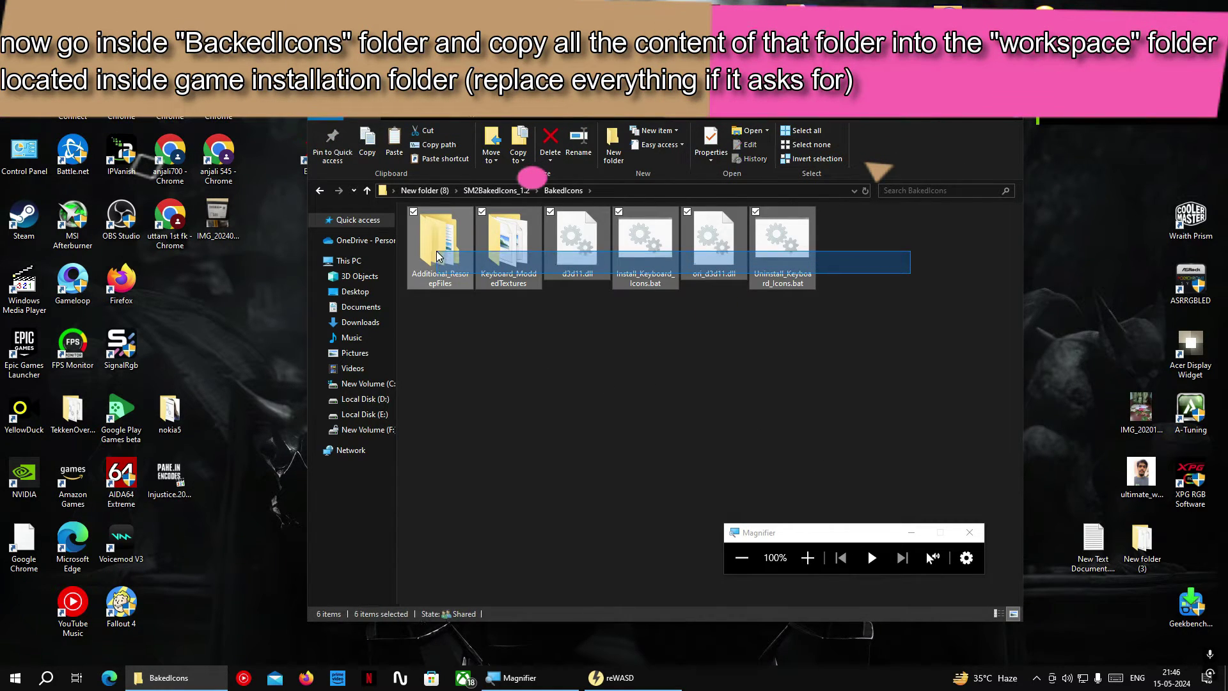
right_click(439, 256)
click(471, 463)
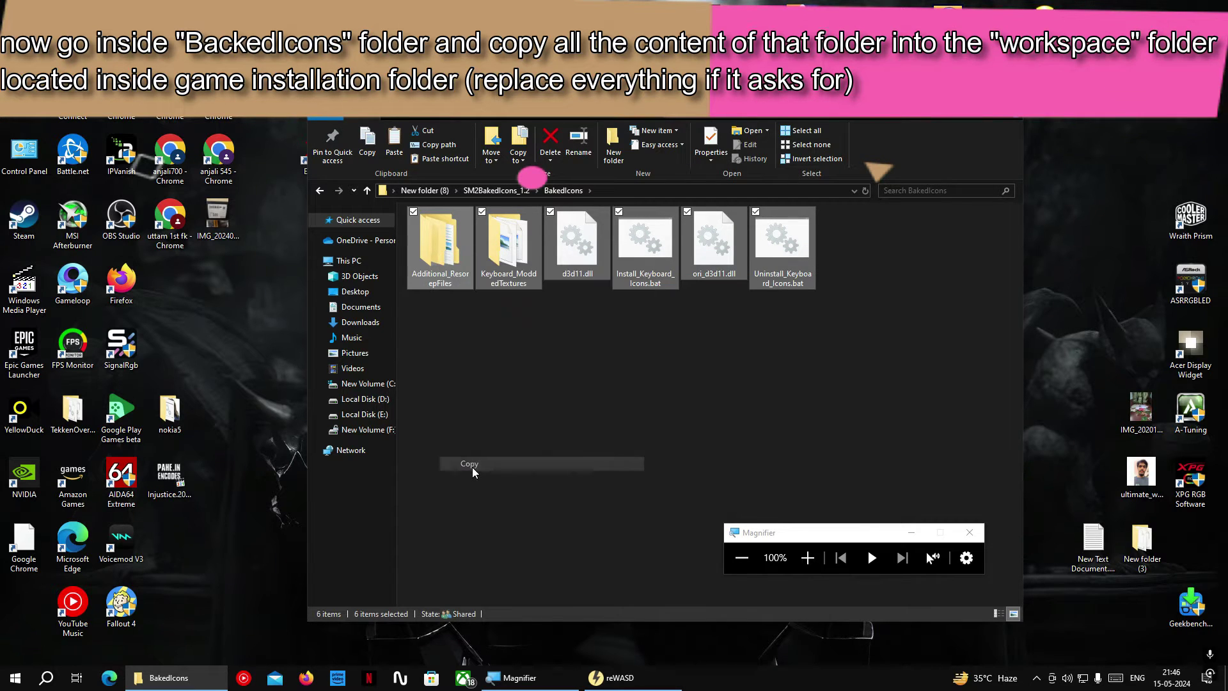
Open the file location of the desktop's Play Marvel SpiderMan 2 shortcut and show the workspace folder in a maximized window.
key(super+d)
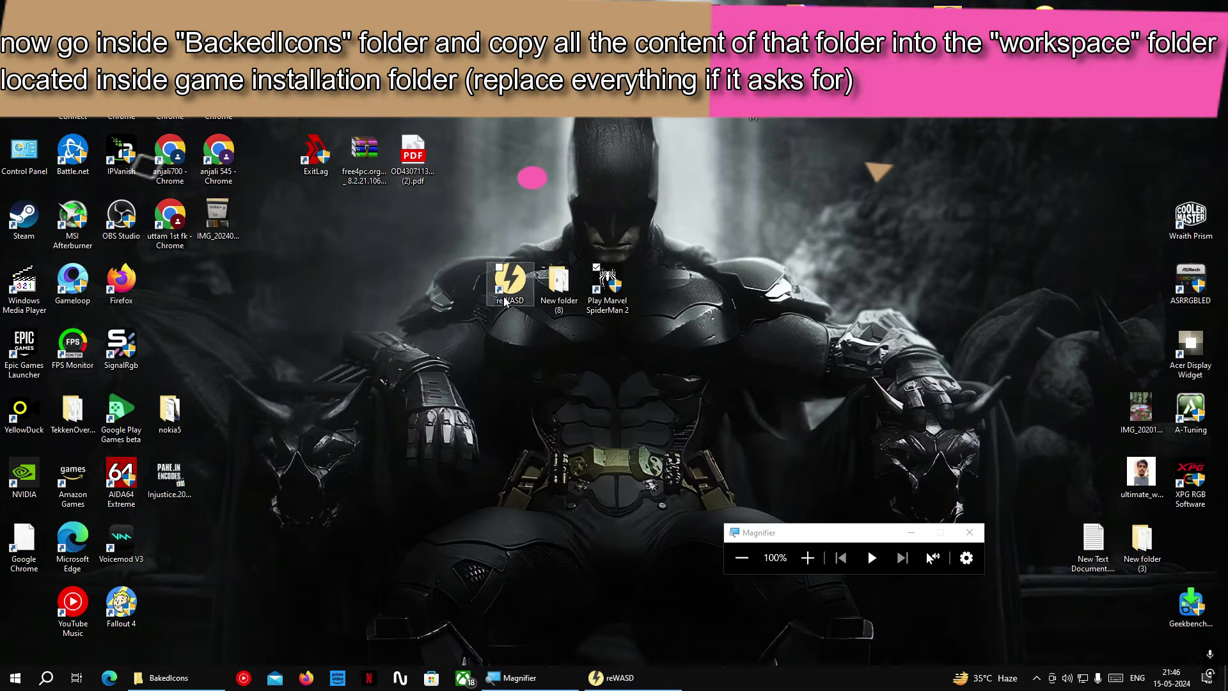
right_click(593, 288)
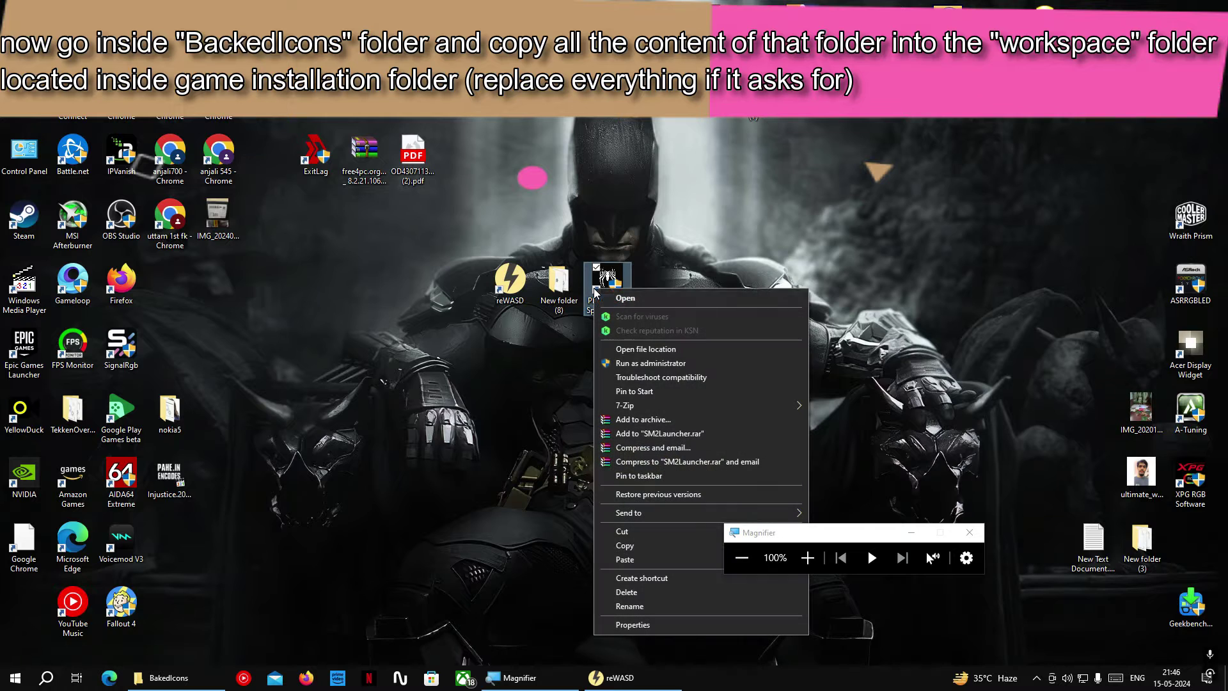
click(643, 351)
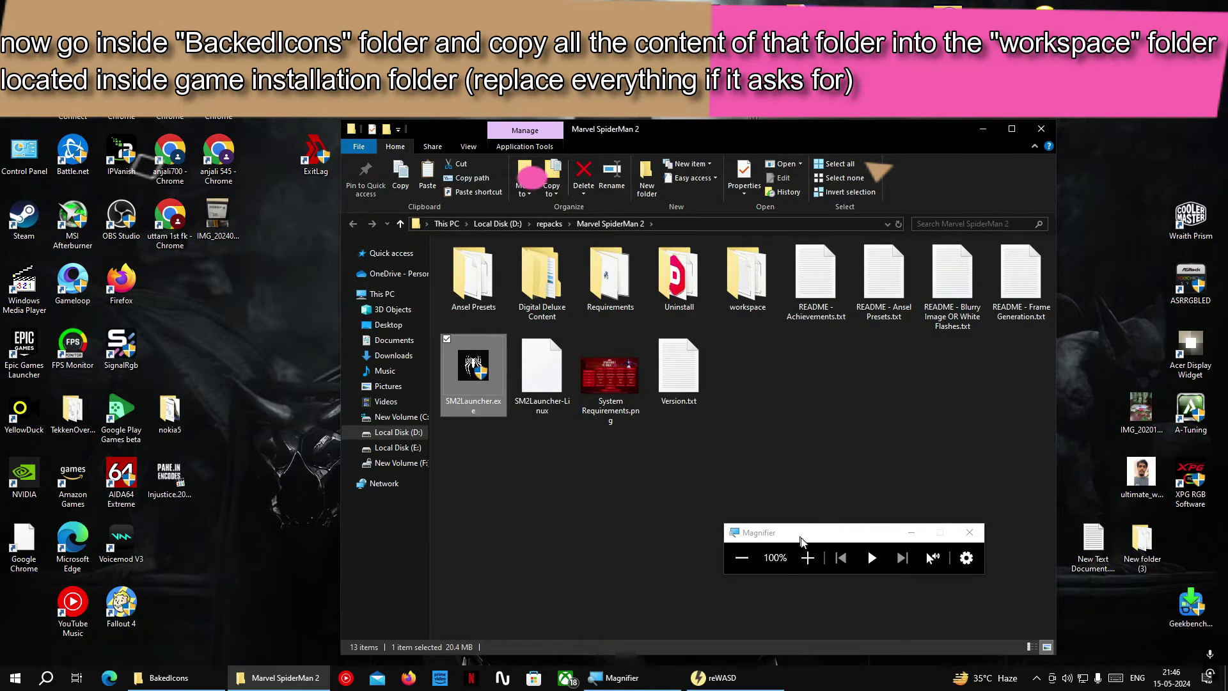
click(820, 558)
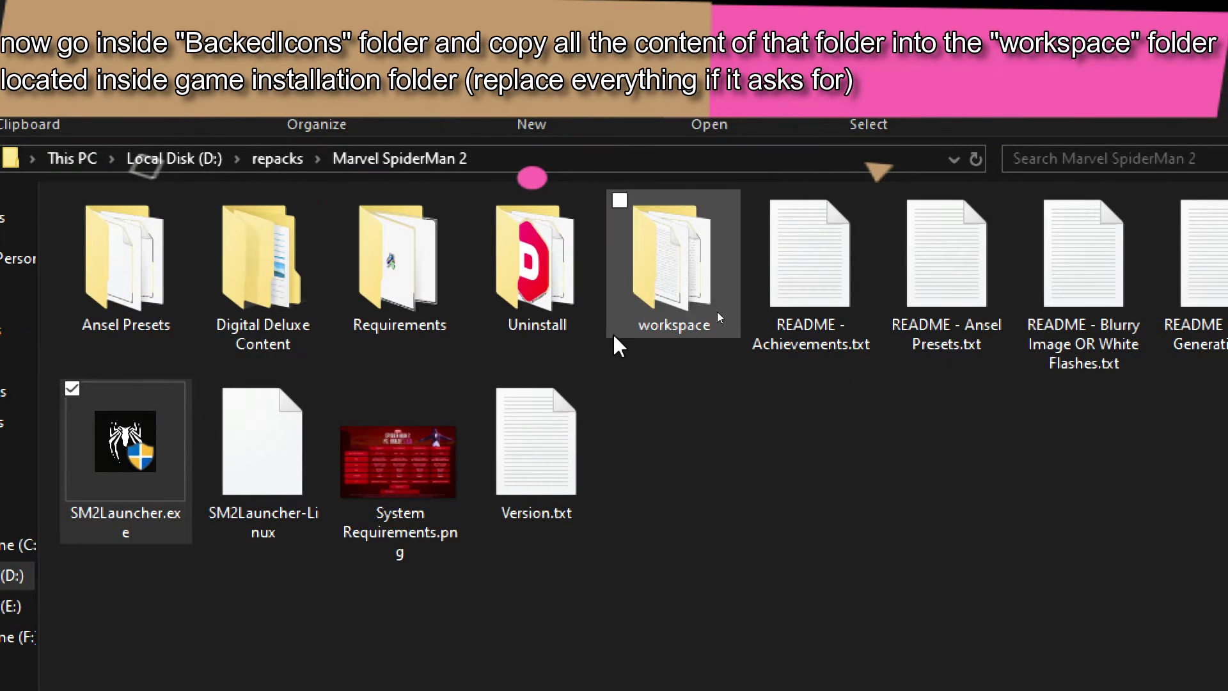
click(747, 307)
double_click(674, 325)
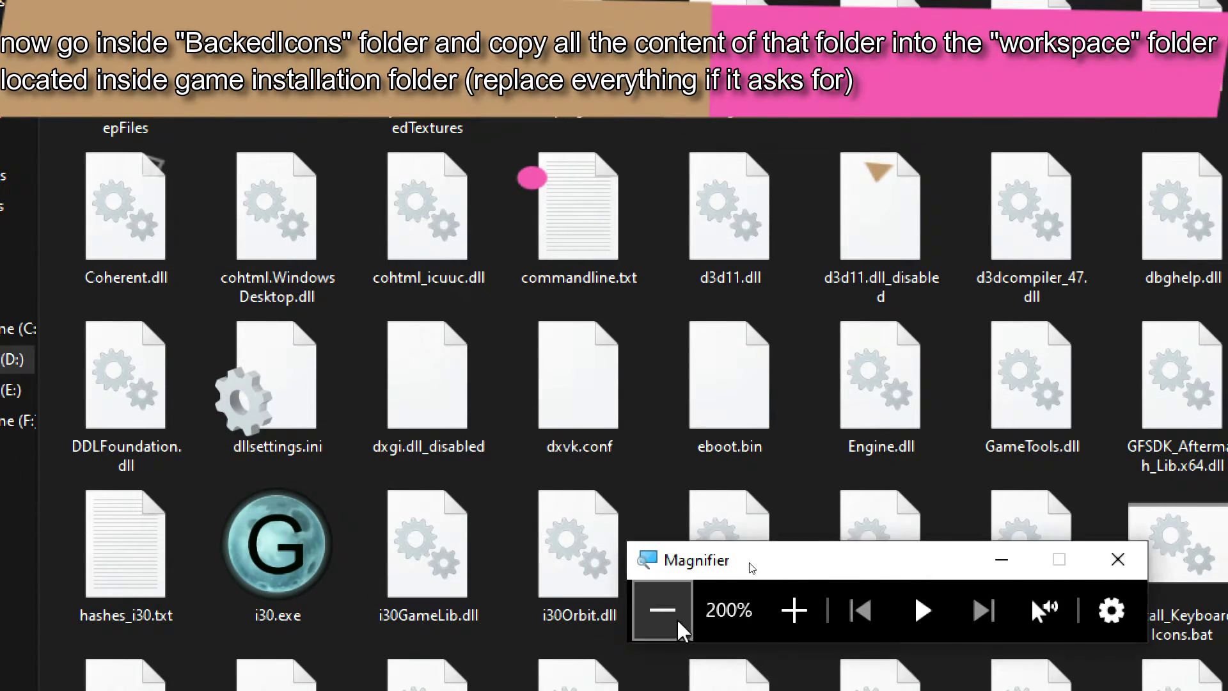
click(665, 537)
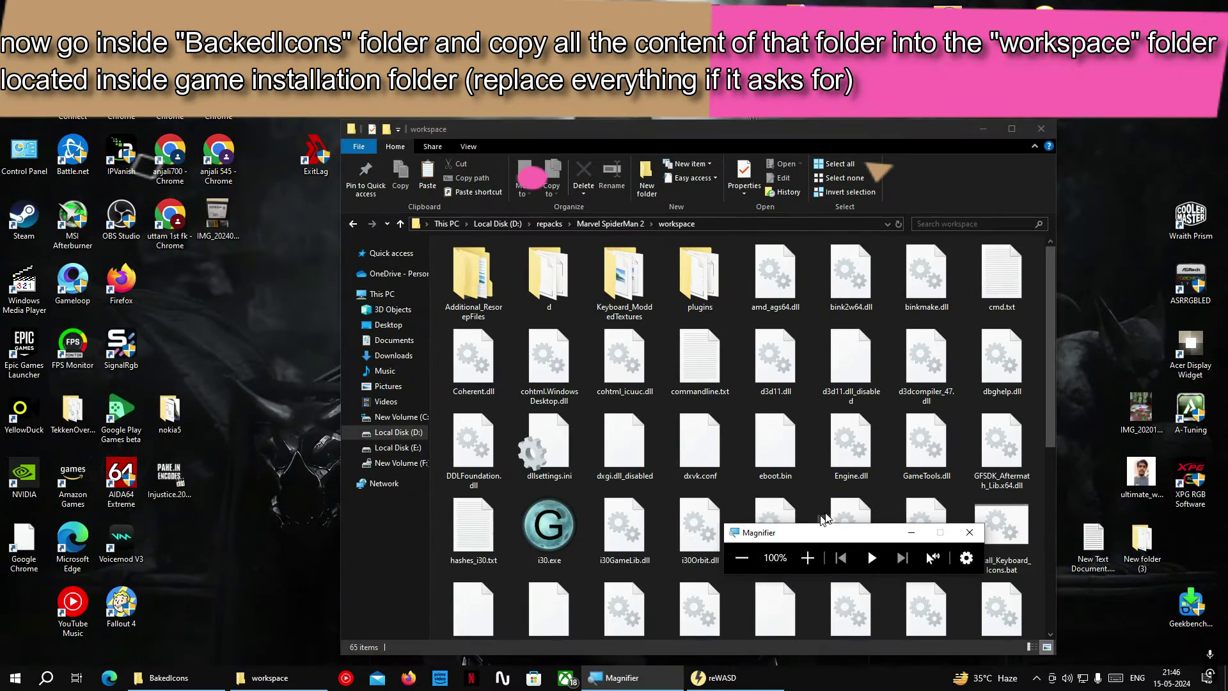
click(1010, 130)
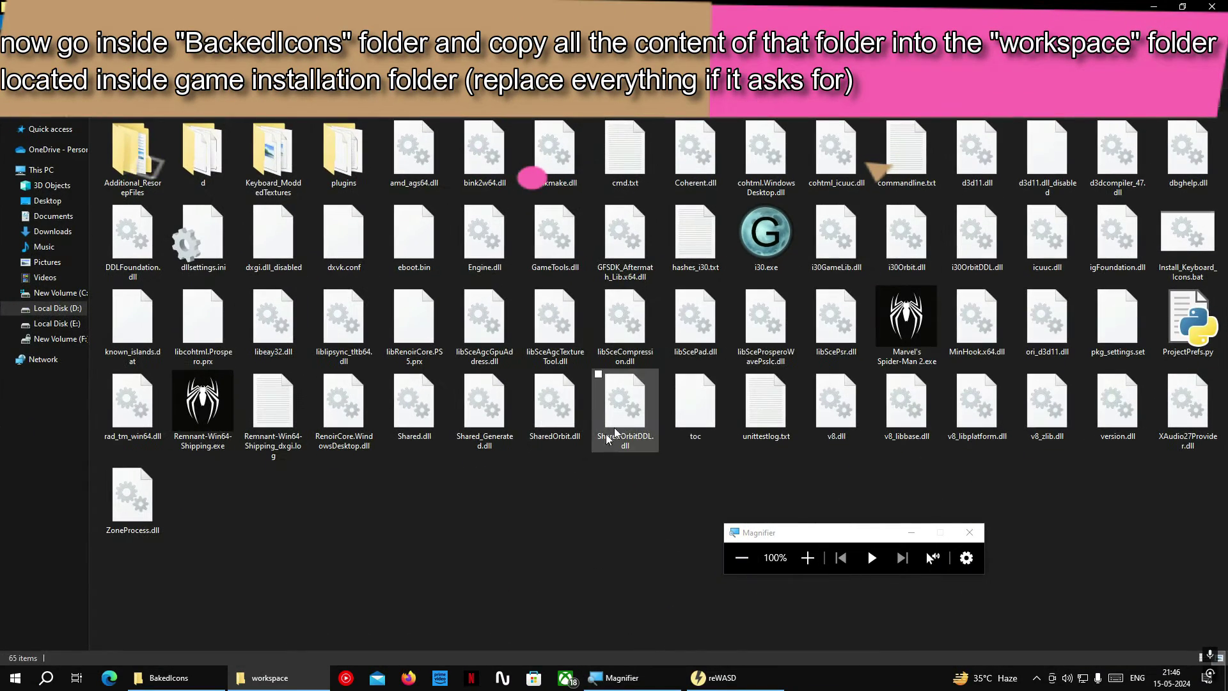
Paste the copied BakedIcons files into the workspace folder, replacing existing files.
right_click(562, 499)
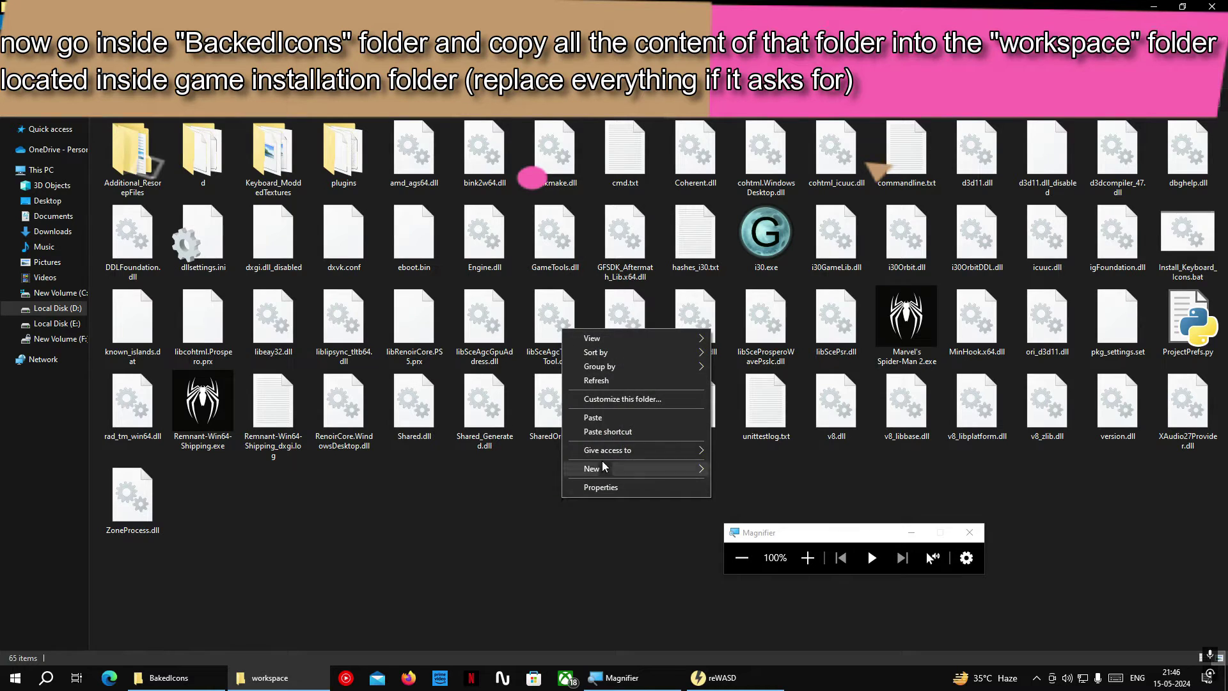
click(623, 419)
click(561, 236)
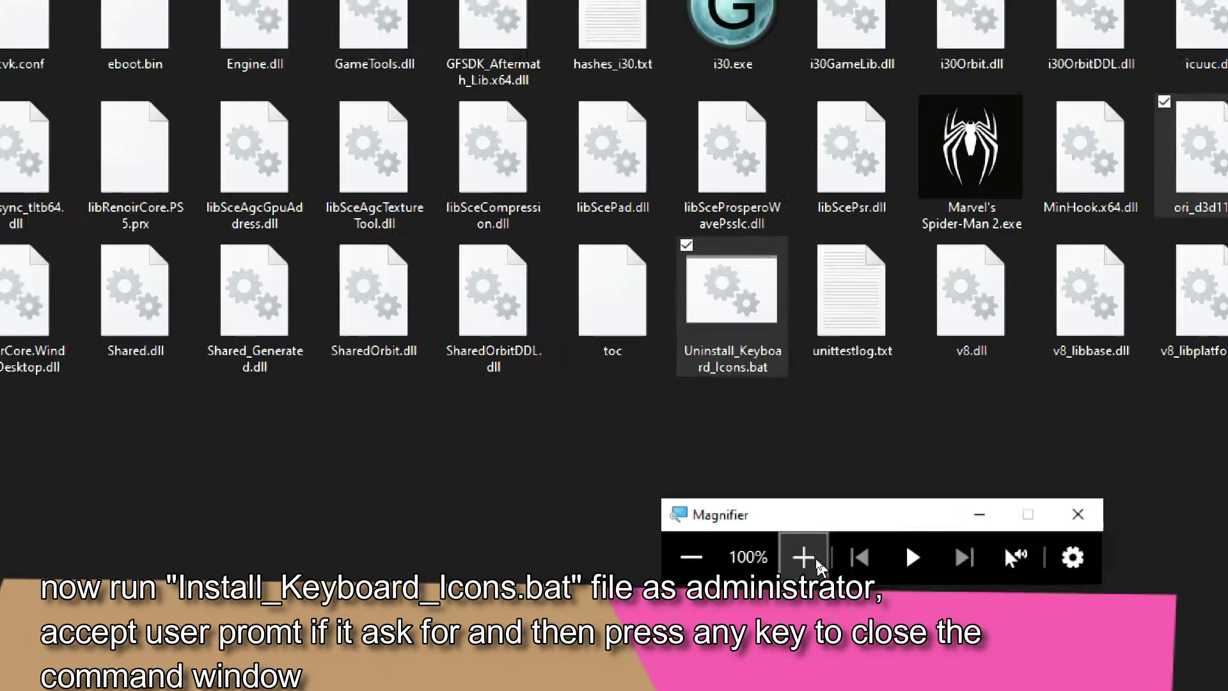
Run Install_Keyboard_Icons.bat as administrator, allowing it through SmartScreen and User Account Control.
click(803, 557)
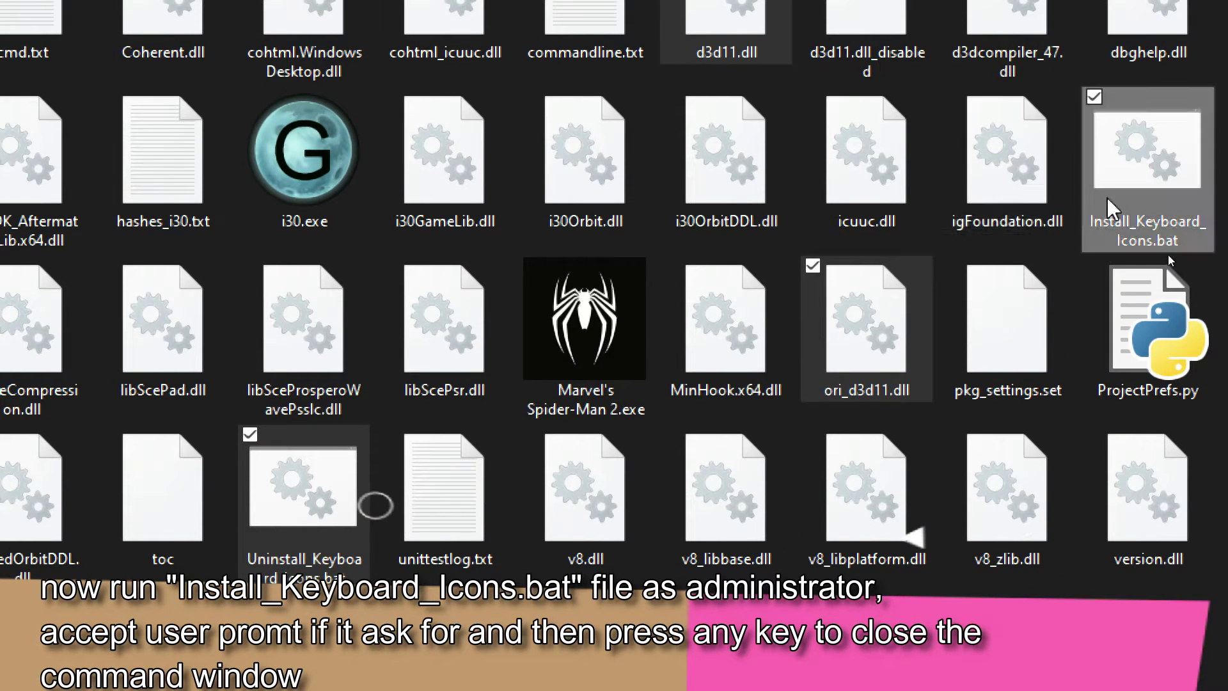
right_click(1146, 165)
click(807, 265)
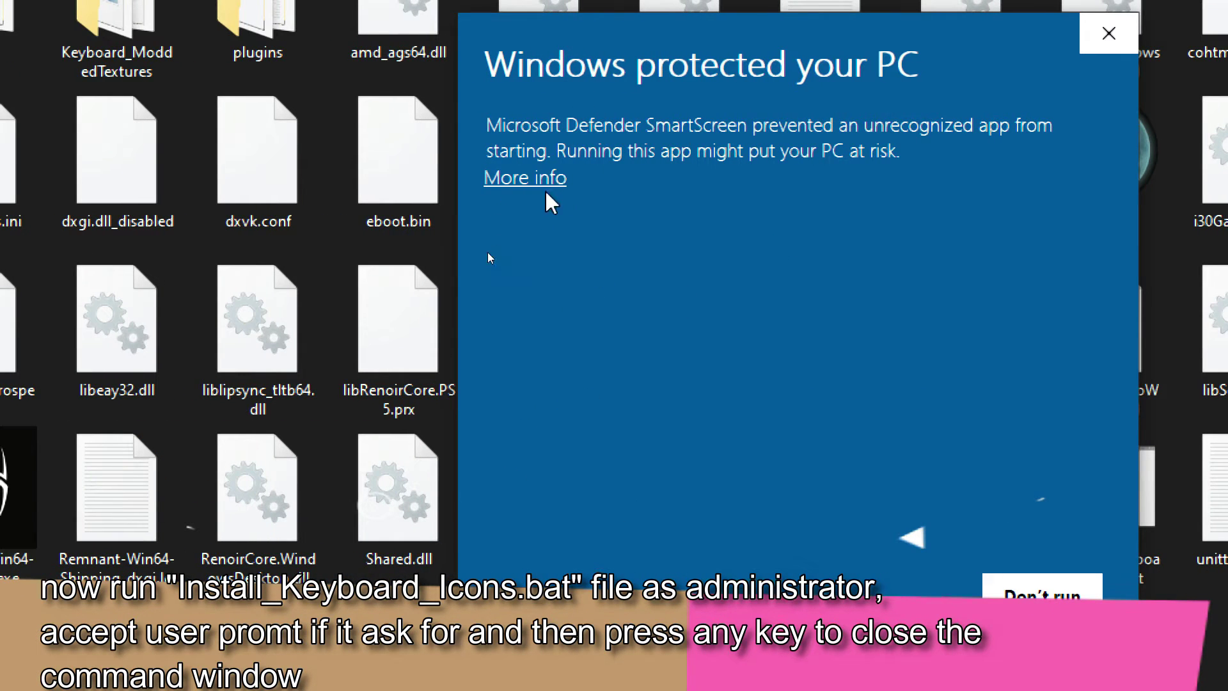
click(538, 180)
click(889, 585)
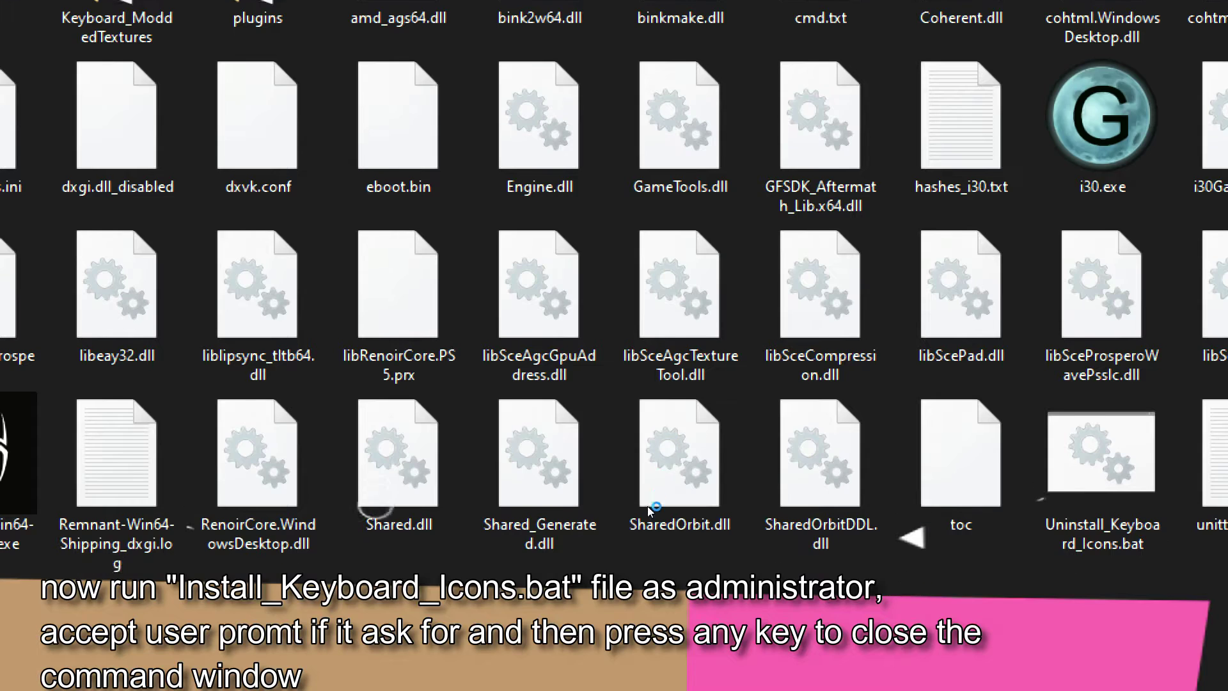
key(super+minus)
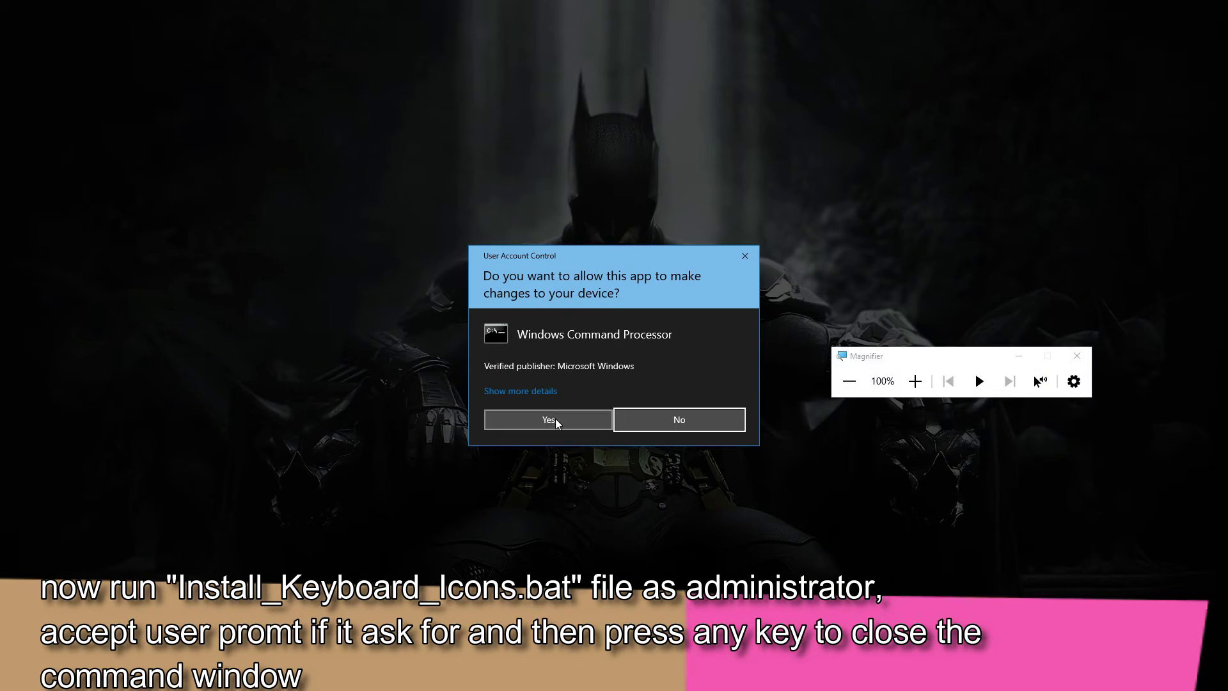
click(546, 419)
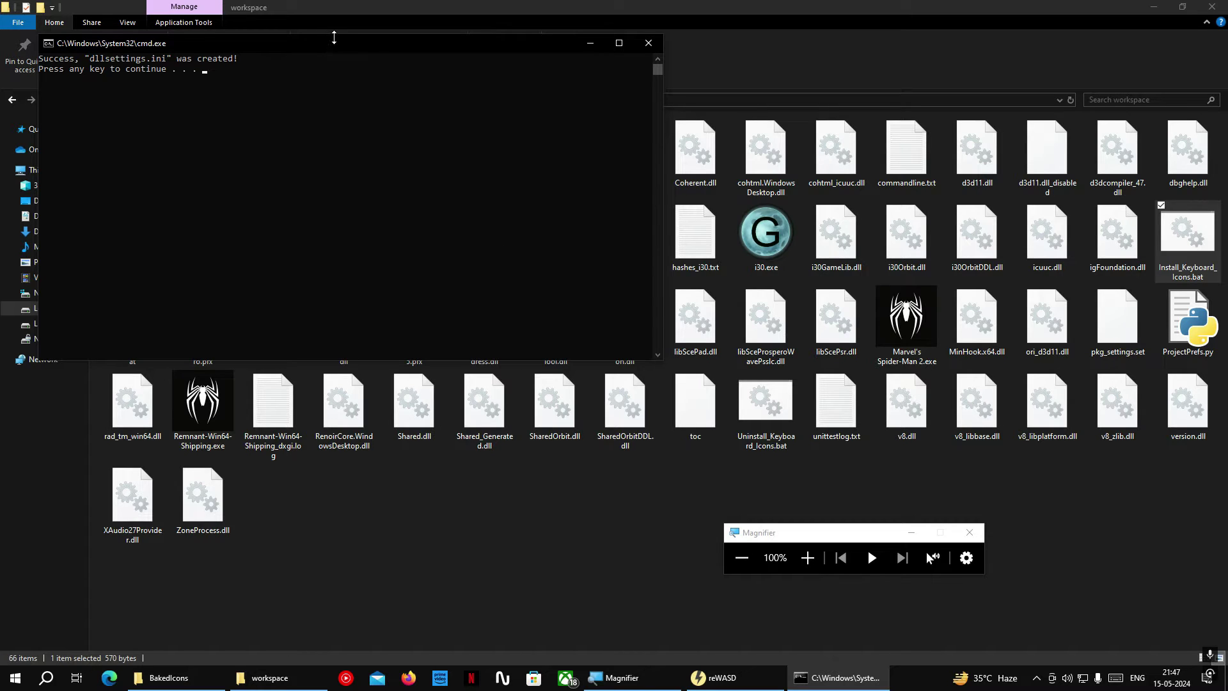
Reposition the icon installer's command window, then continue past its prompt to close it.
drag(334, 38, 796, 150)
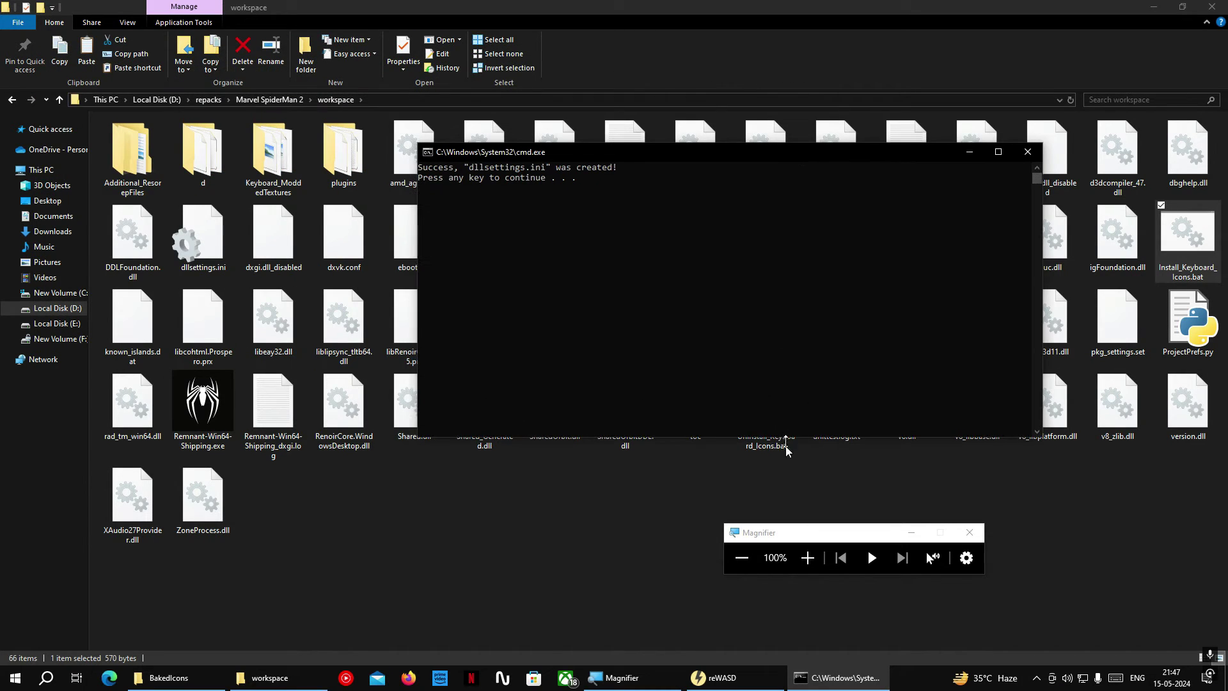
key(super+plus)
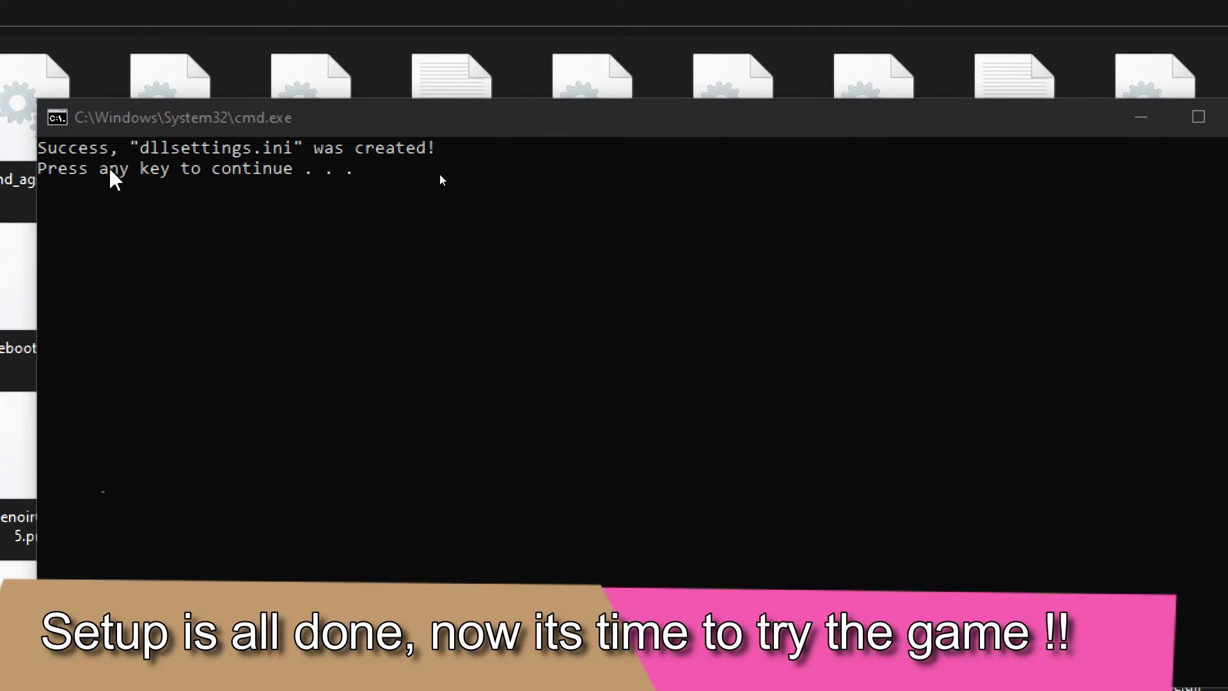
key(Return)
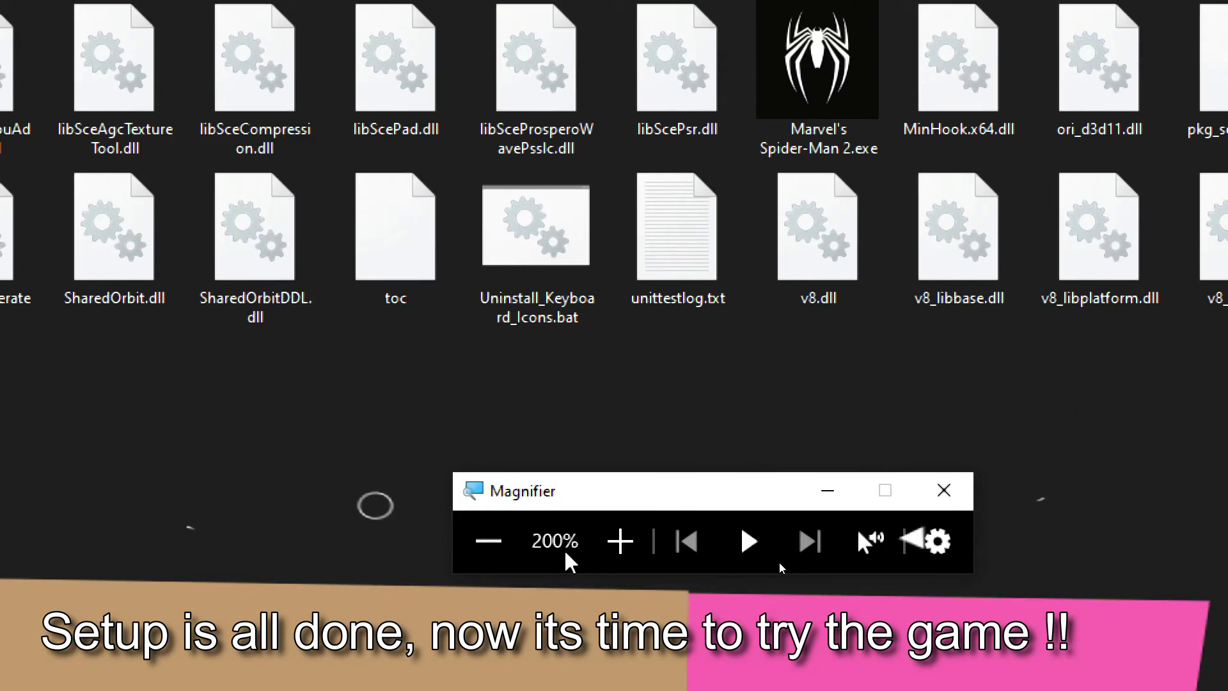
click(488, 543)
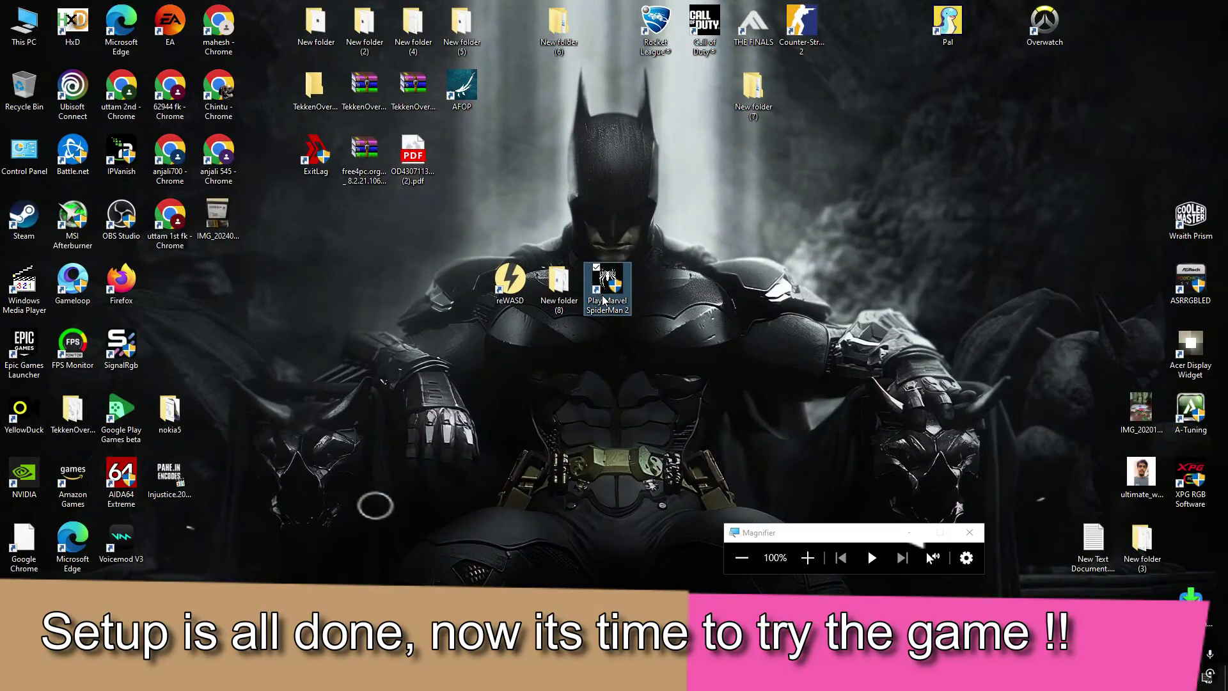
Launch Play Marvel SpiderMan 2 from the desktop, close Magnifier, and start the game from the launcher.
double_click(603, 295)
click(568, 429)
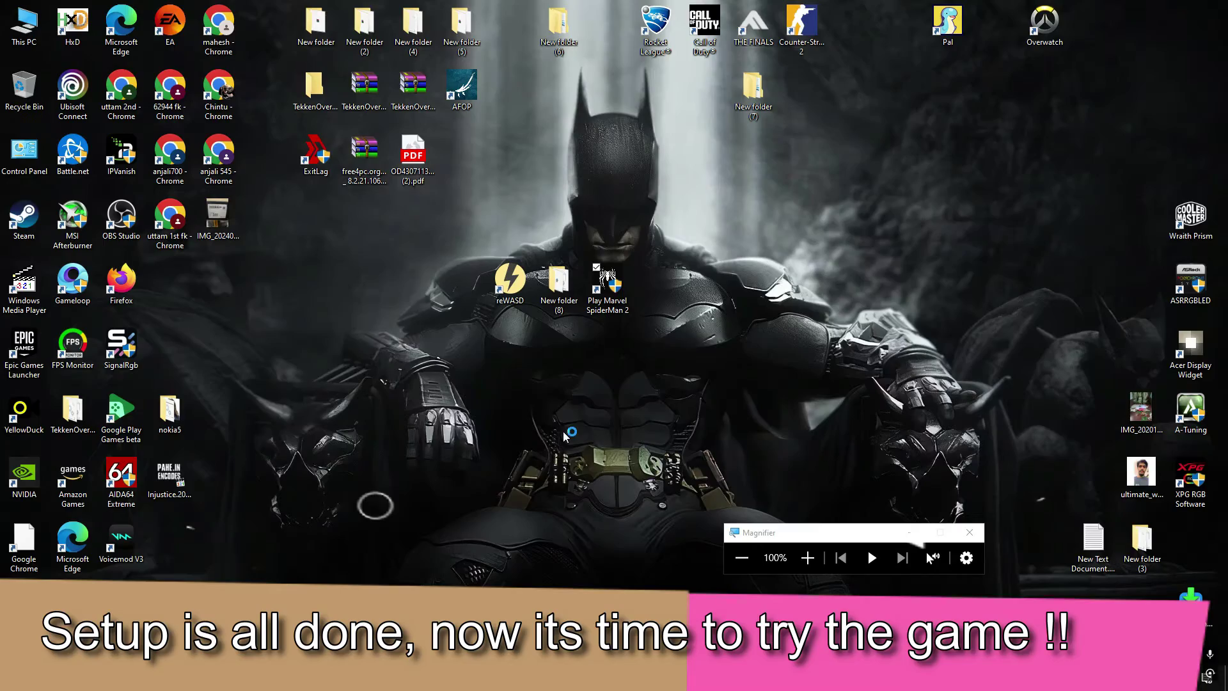
click(970, 533)
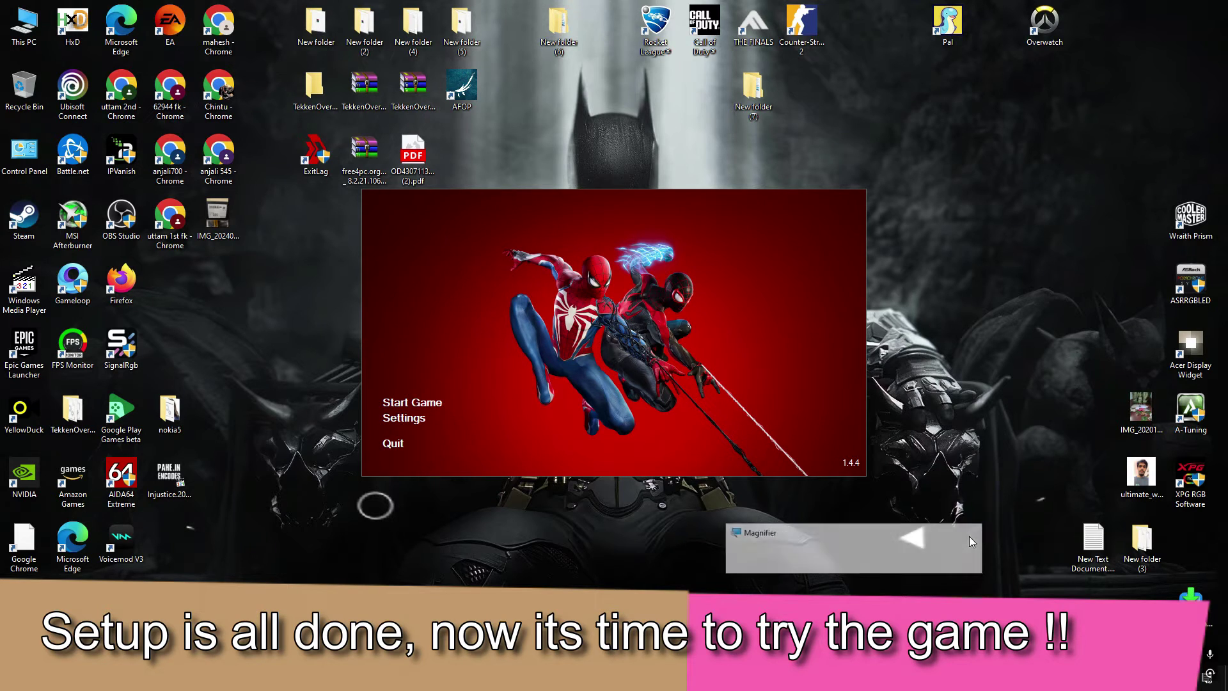
click(414, 404)
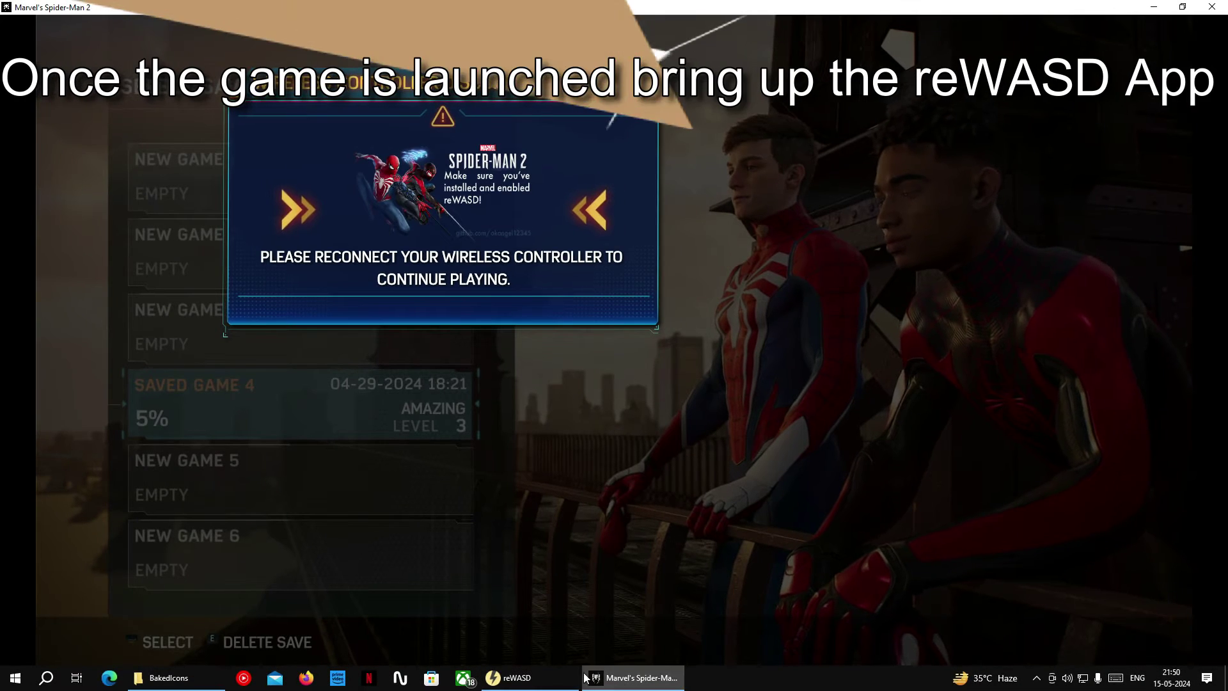
Switch to reWASD, apply the Spider-Man 2 PC config to Slot 1, and dismiss the mouse-lock message permanently.
click(510, 678)
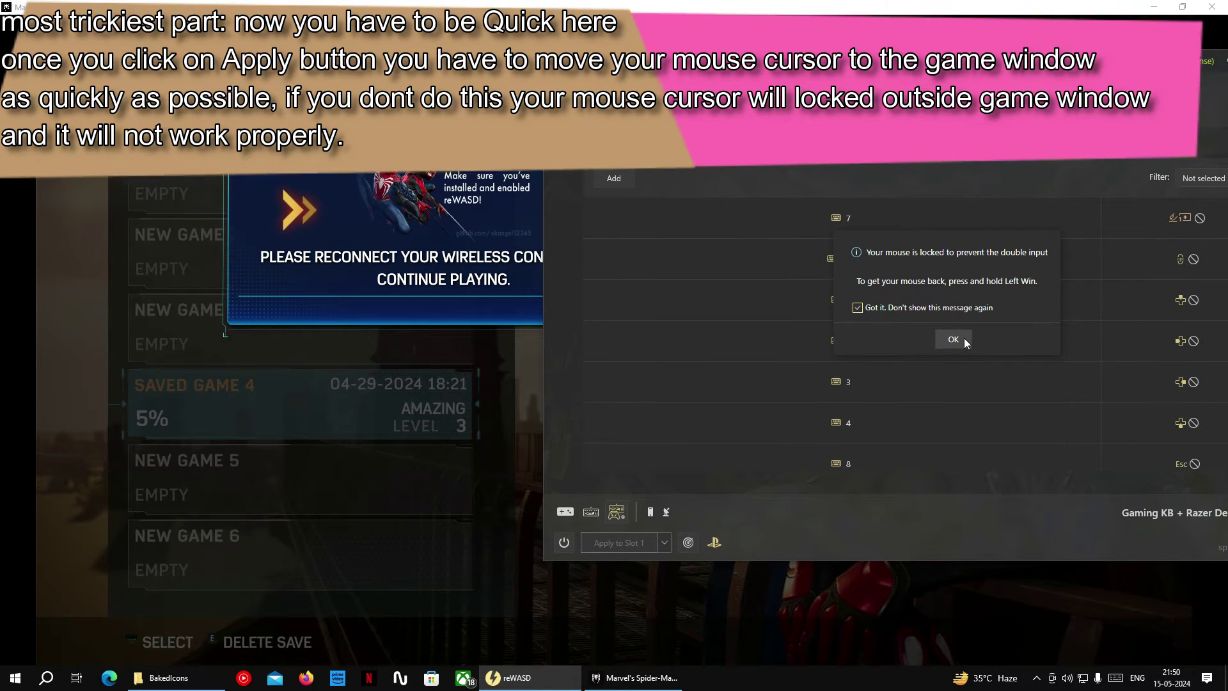
click(953, 339)
click(952, 351)
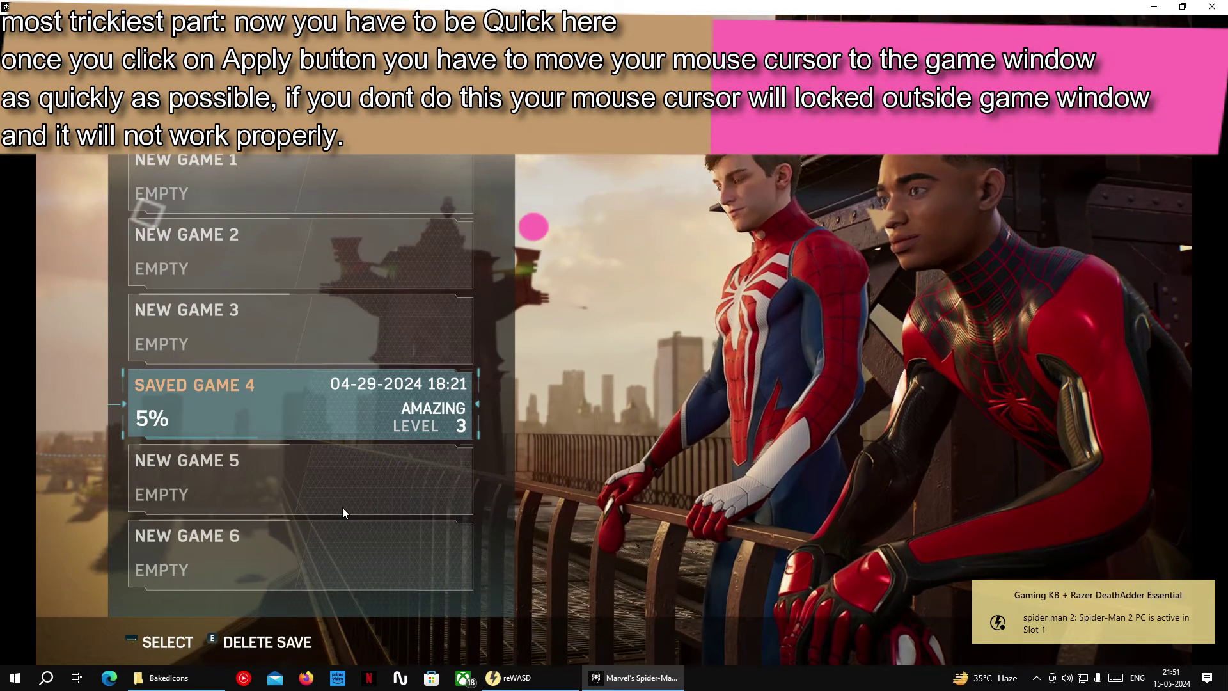
Move the highlight up and down the saved game slots to test keyboard control in the game.
key(Down)
key(Down)
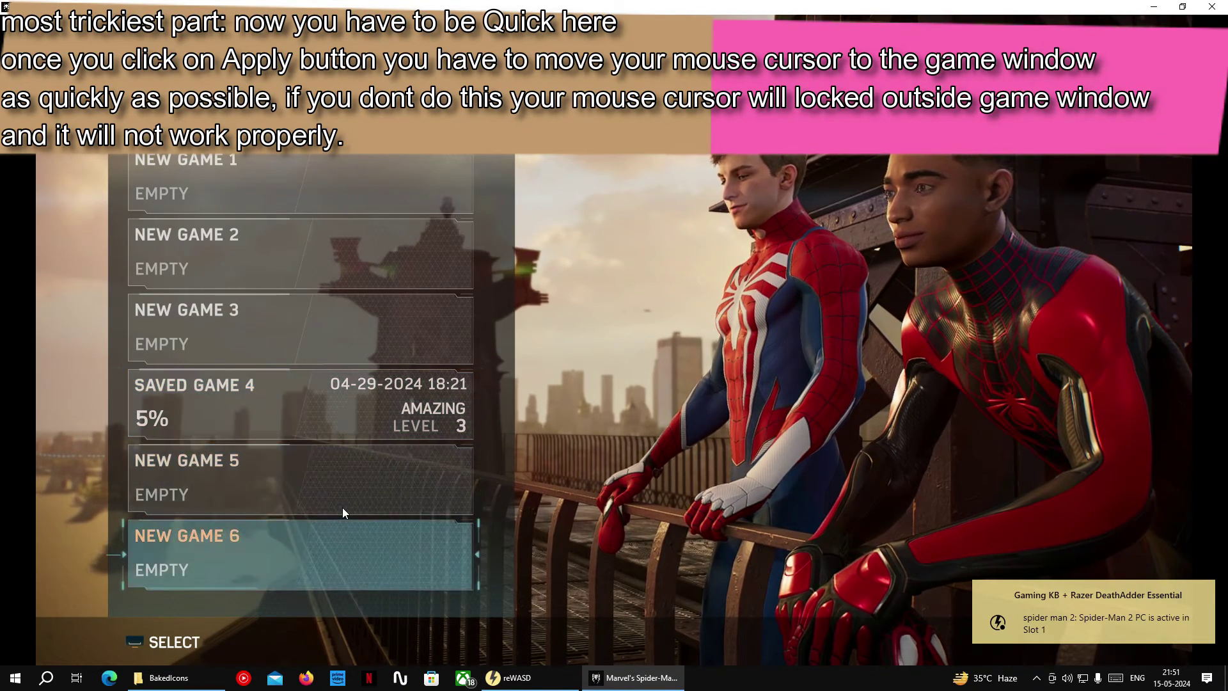
key(Up)
key(Up)
key(Down)
key(Down)
key(Down)
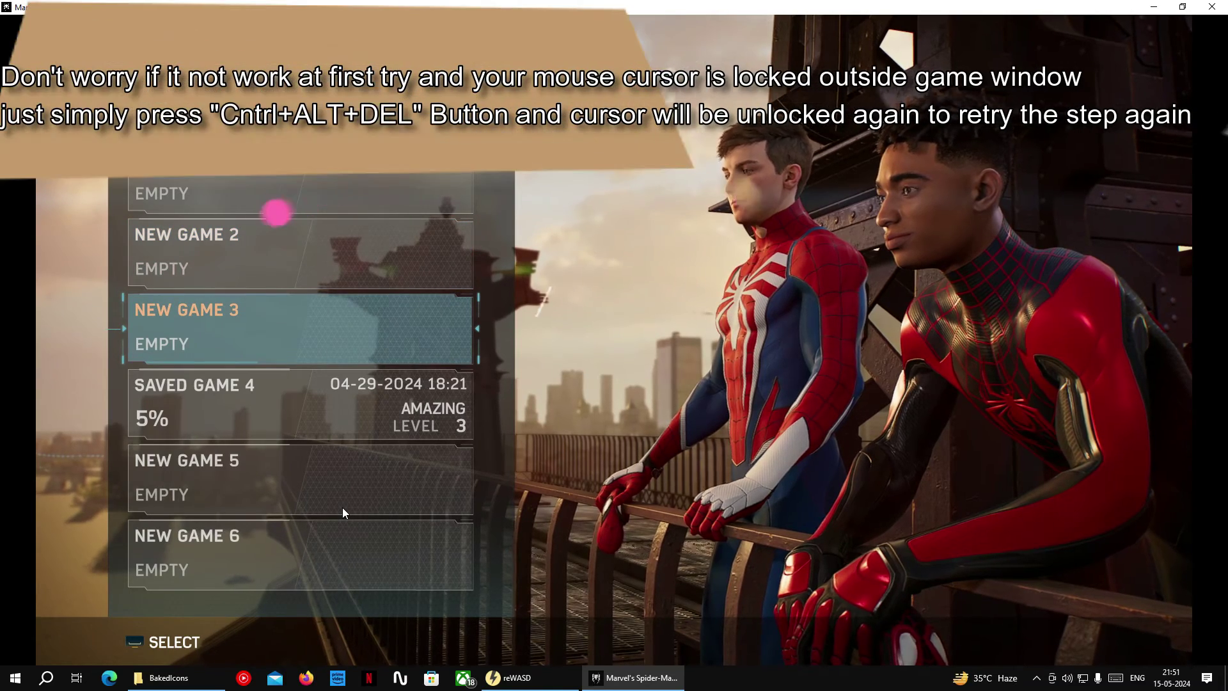
Reapply the Spider-Man 2 PC config to Slot 1 in reWASD and return to the paused game.
key(ctrl)
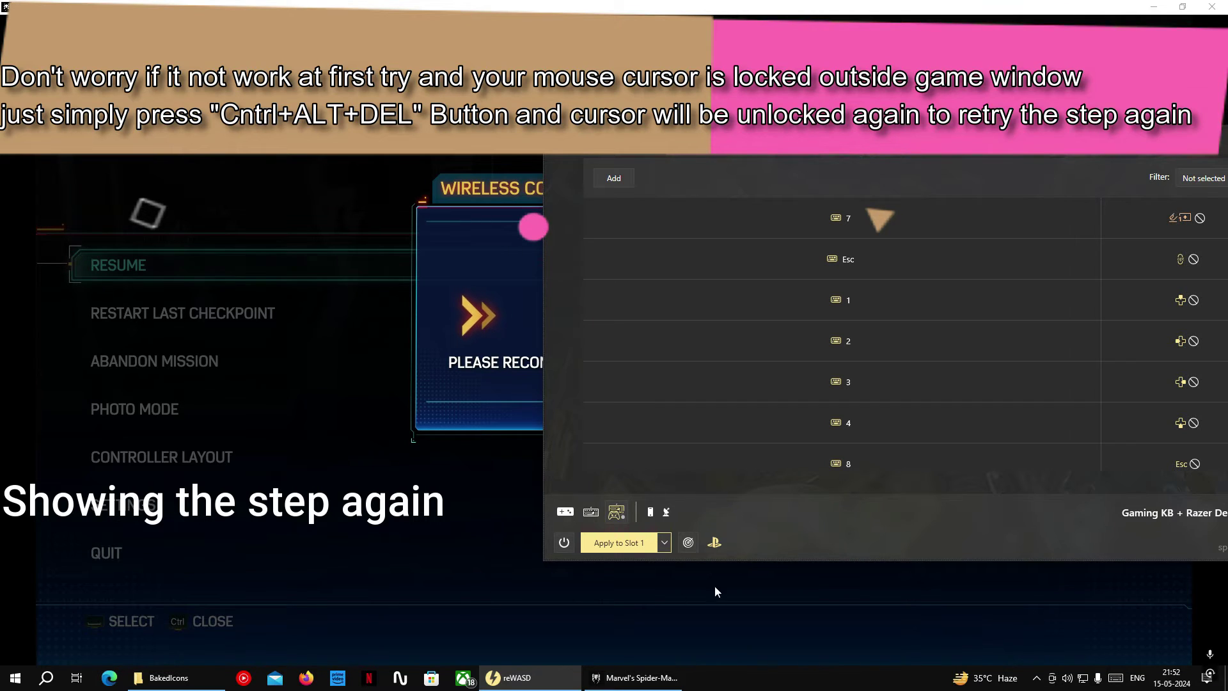
click(606, 545)
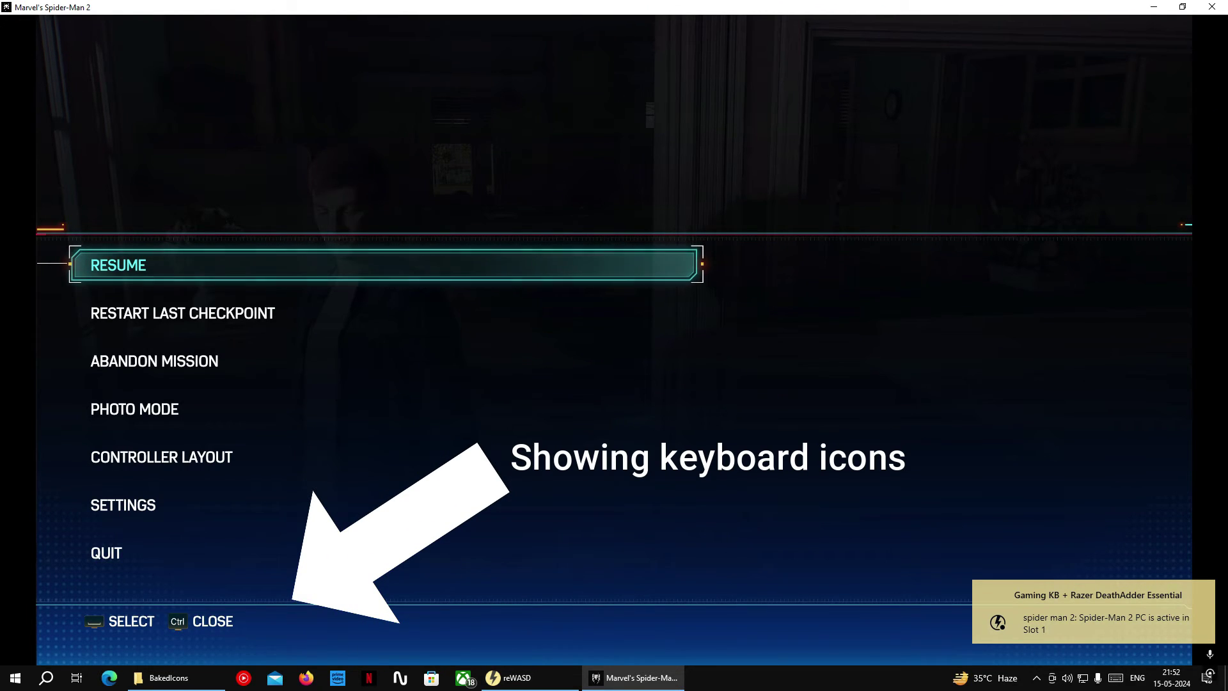
Step the highlight through the pause menu entries, ending on Controller Layout, to check the keyboard controls and icons.
key(Down)
key(Down)
key(Up)
key(Up)
key(Up)
key(Down)
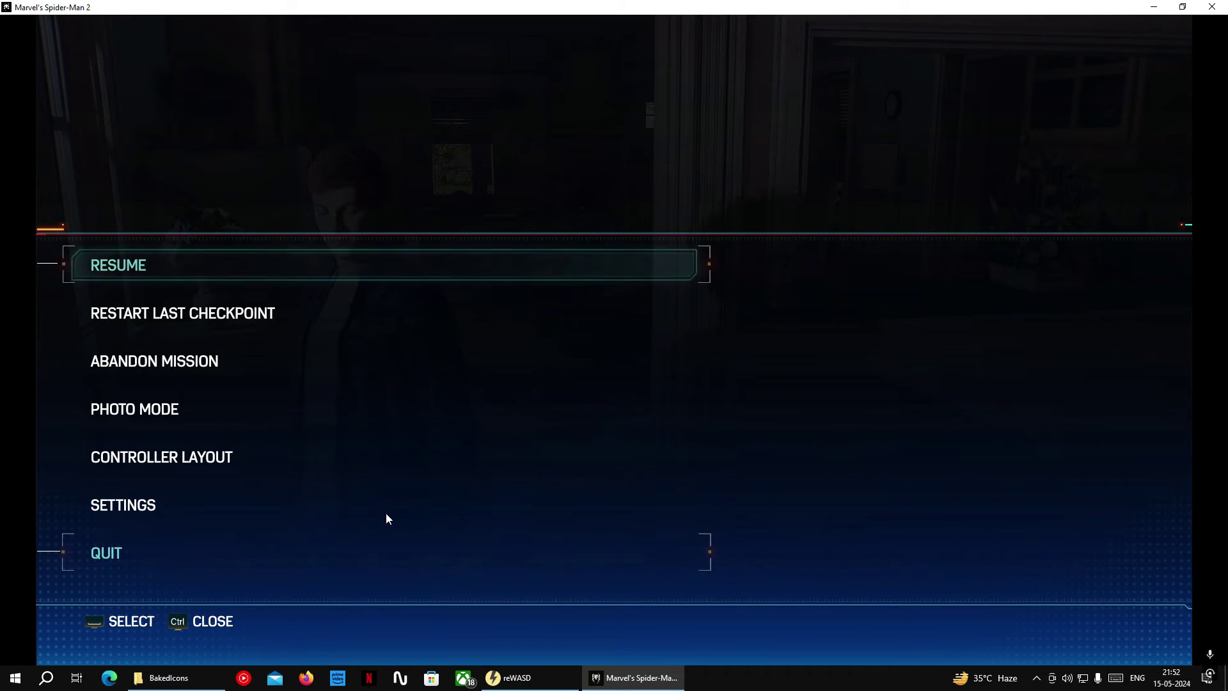
key(Down)
key(Down)
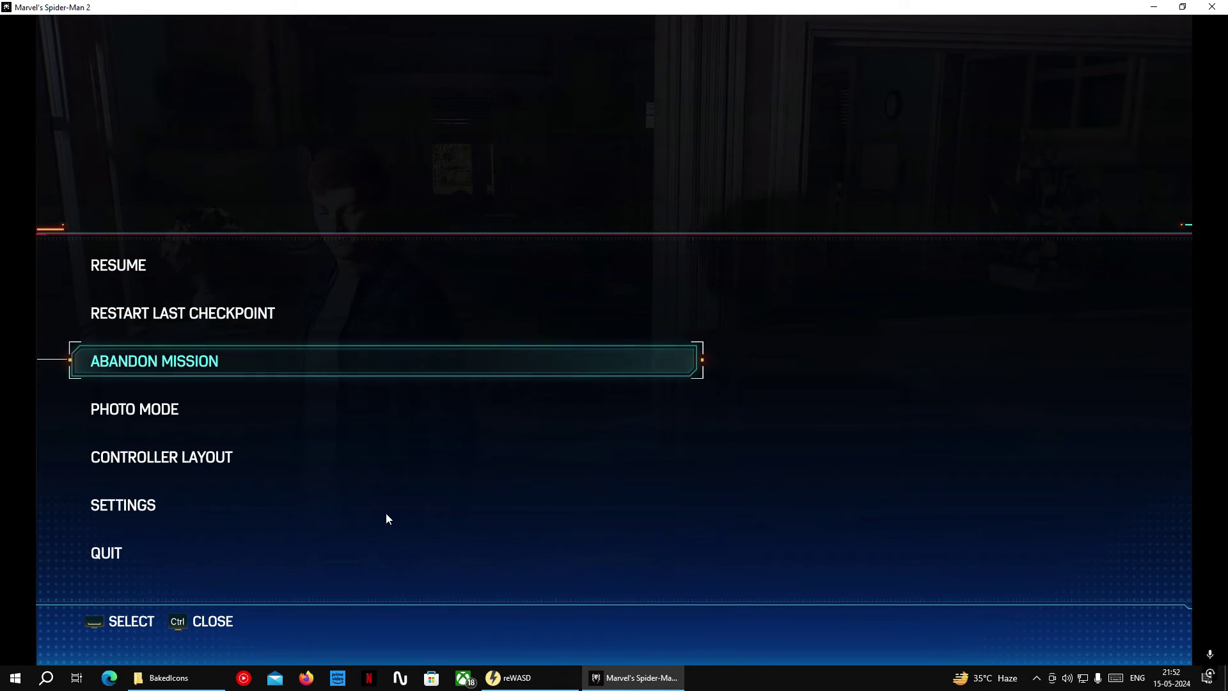
key(Down)
key(Down)
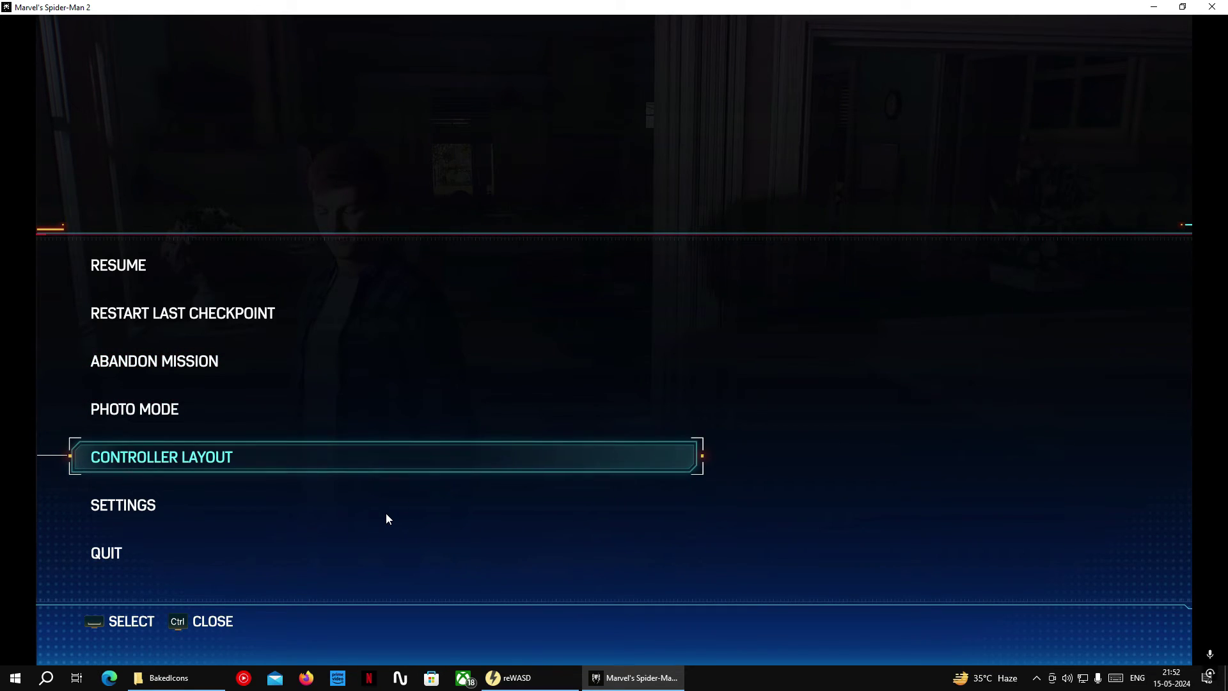
Bring the pause menu highlight back up to Resume, resume the game, and walk the character to test movement.
key(s)
key(w)
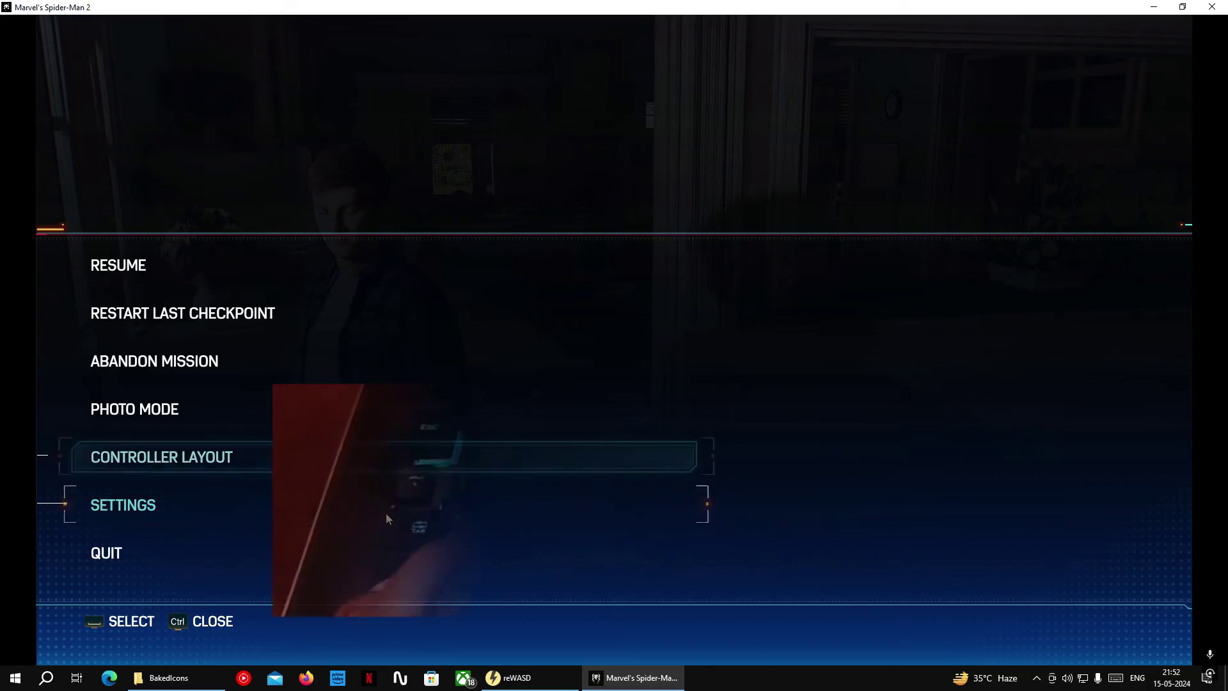
key(w)
key(w)
key(w)
key(w)
key(w)
key(Return)
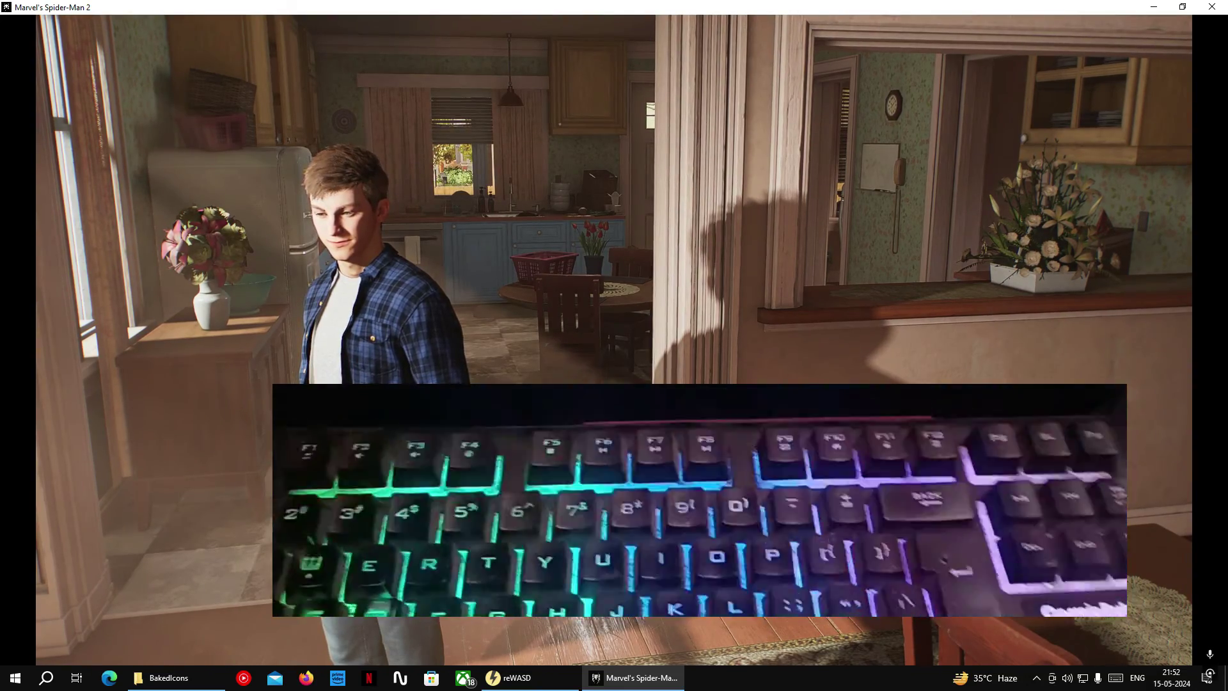
key(s)
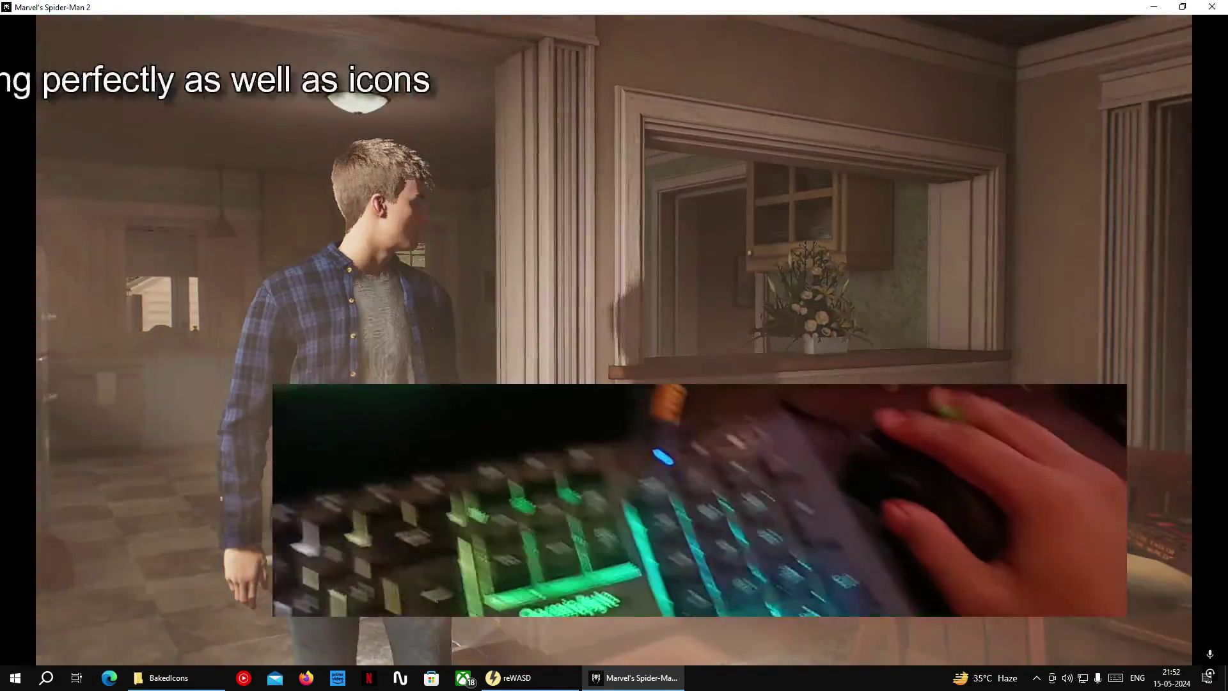